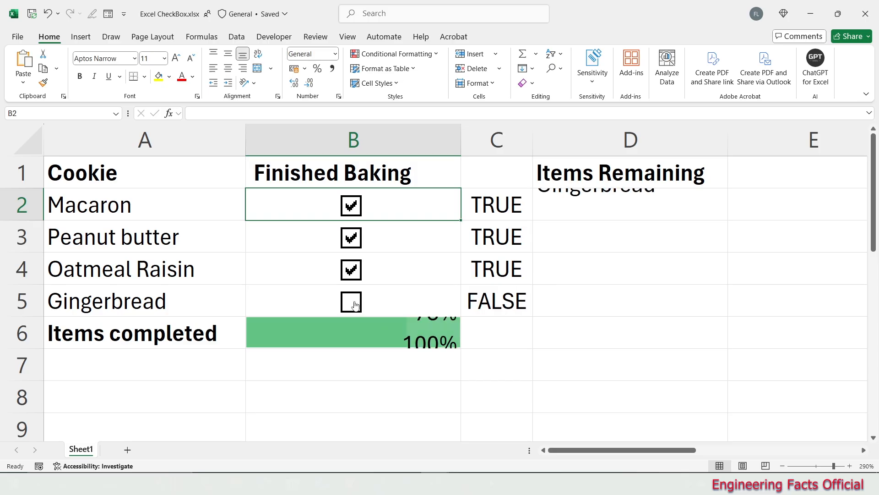
Step: Toggle the Oatmeal Raisin and Peanut butter check boxes in the finished example checklist
click(352, 270)
click(351, 238)
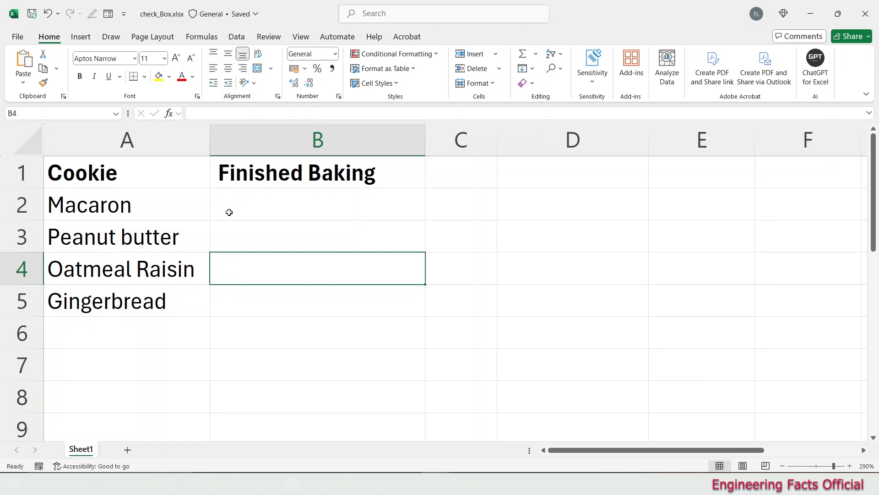
drag(138, 178, 346, 327)
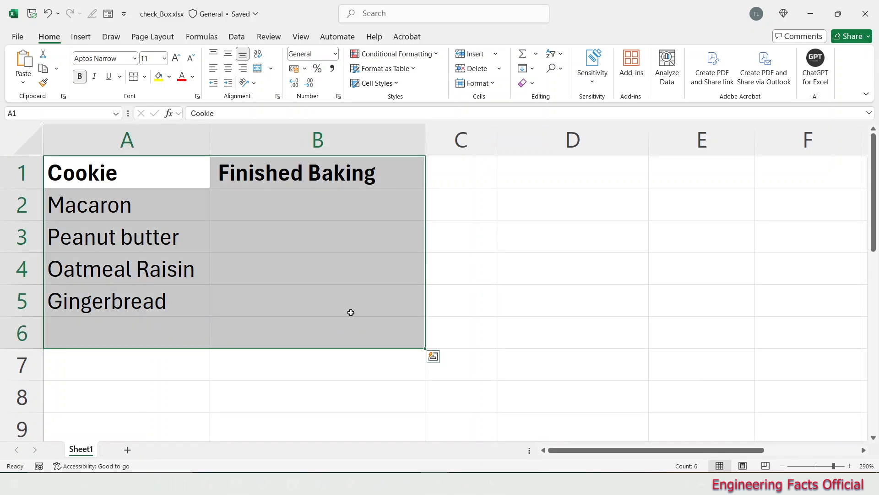
click(445, 252)
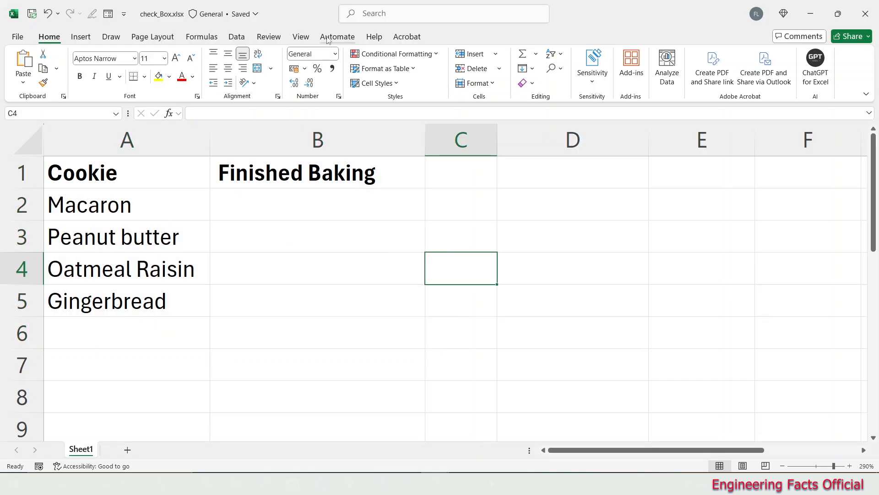
Step: Customize the ribbon to show the Developer tab
right_click(301, 41)
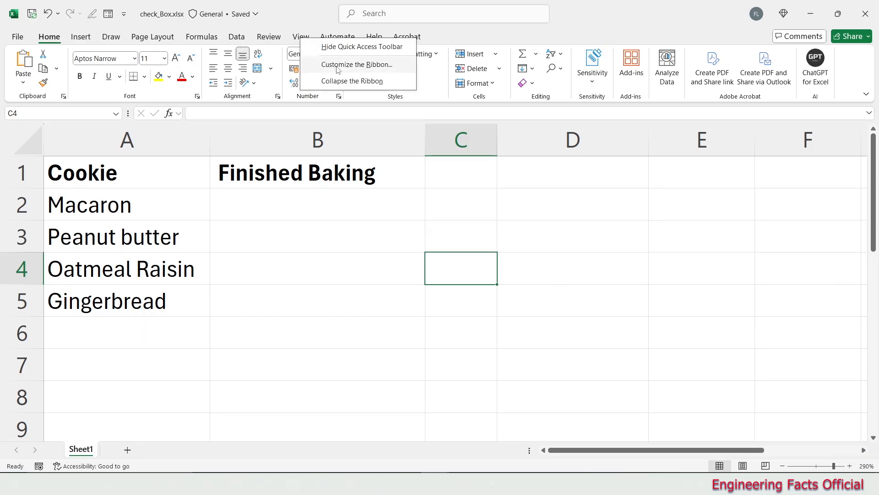
click(368, 69)
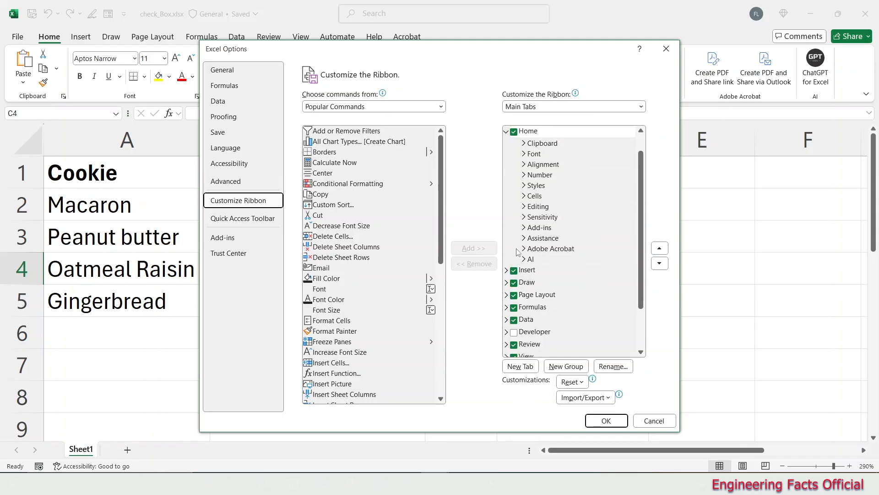
scroll(516, 252, down, 1)
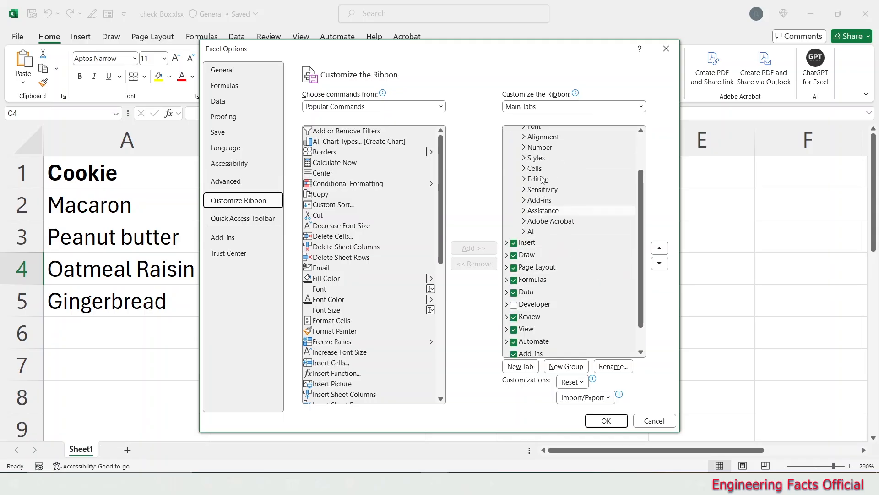
click(514, 305)
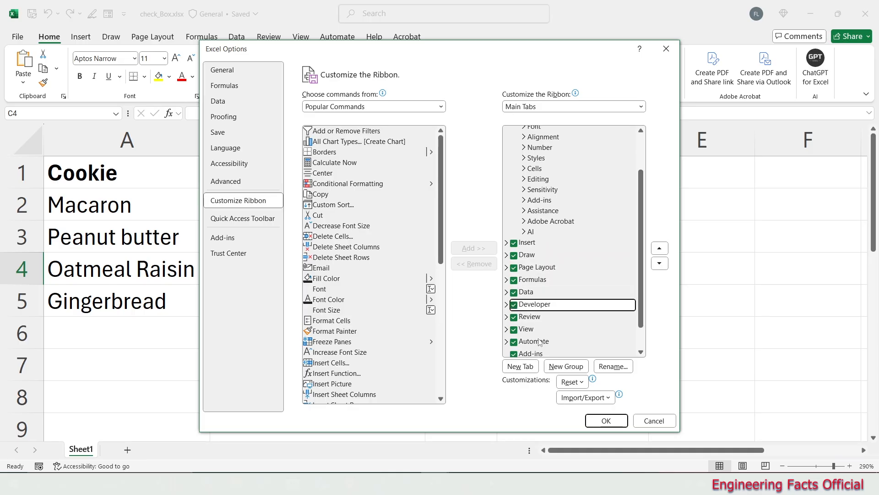
click(604, 421)
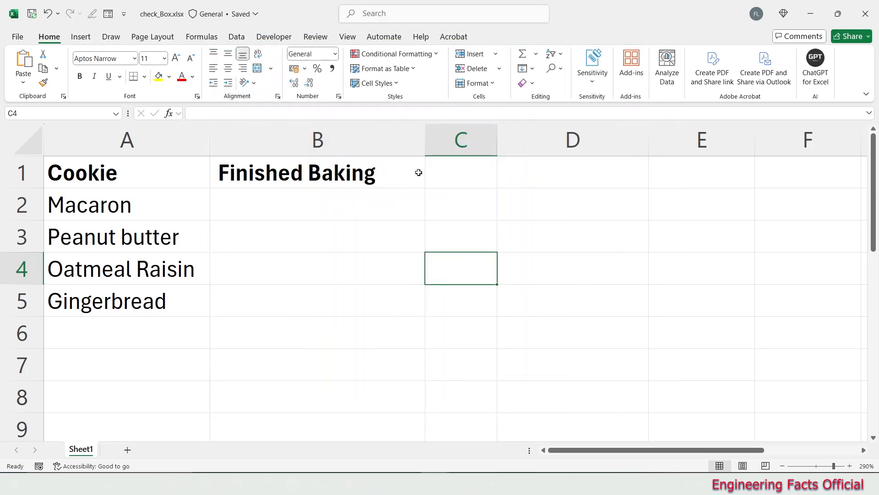
Step: Insert a check box form control in the Macaron row's Finished Baking cell and widen it to fit its caption
click(276, 40)
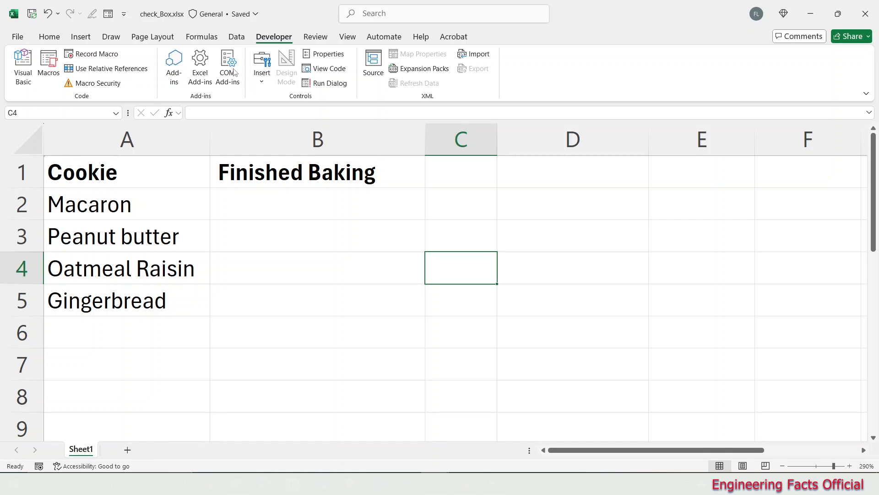
click(263, 78)
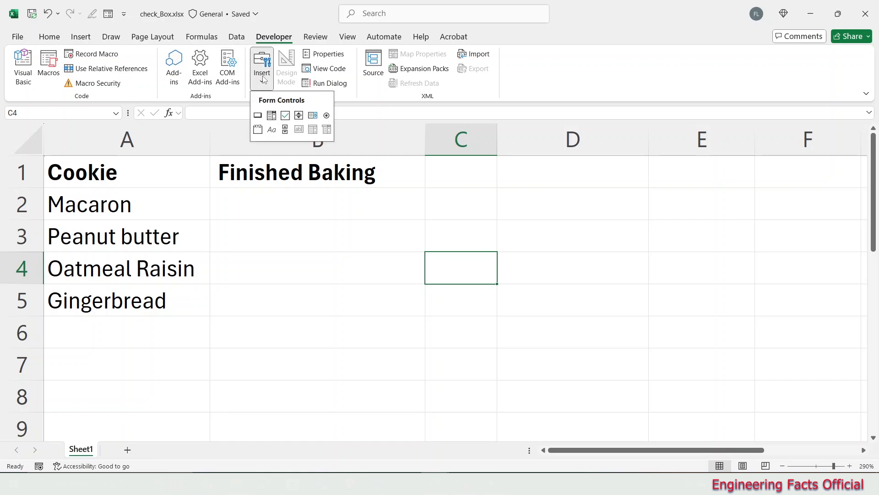
click(284, 115)
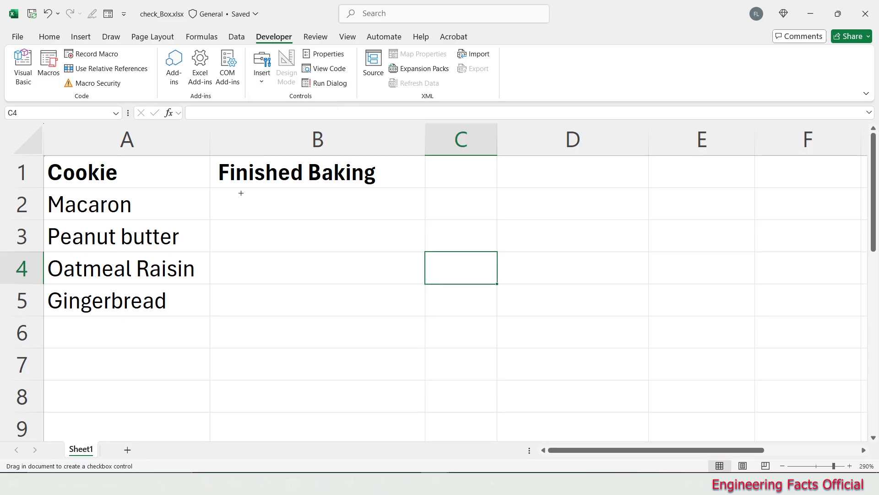
drag(241, 190, 287, 229)
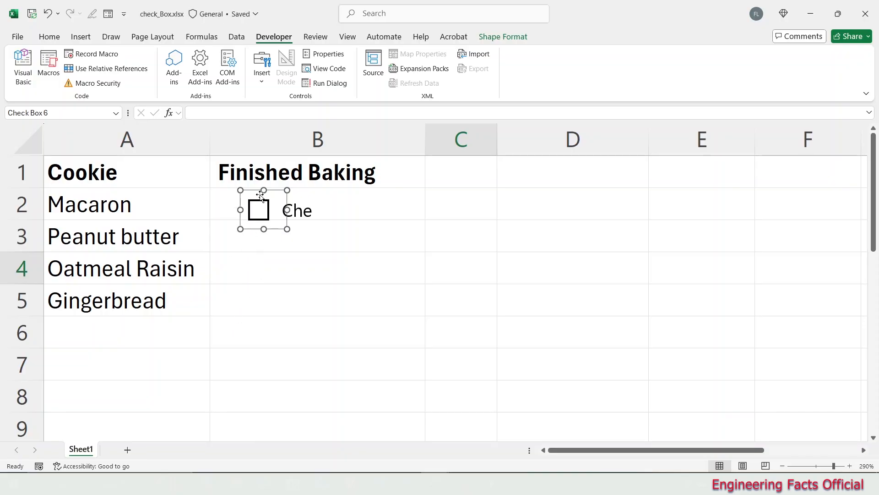
mouse_move(256, 194)
mouse_down()
mouse_move(248, 188)
mouse_move(279, 193)
mouse_move(270, 186)
mouse_up()
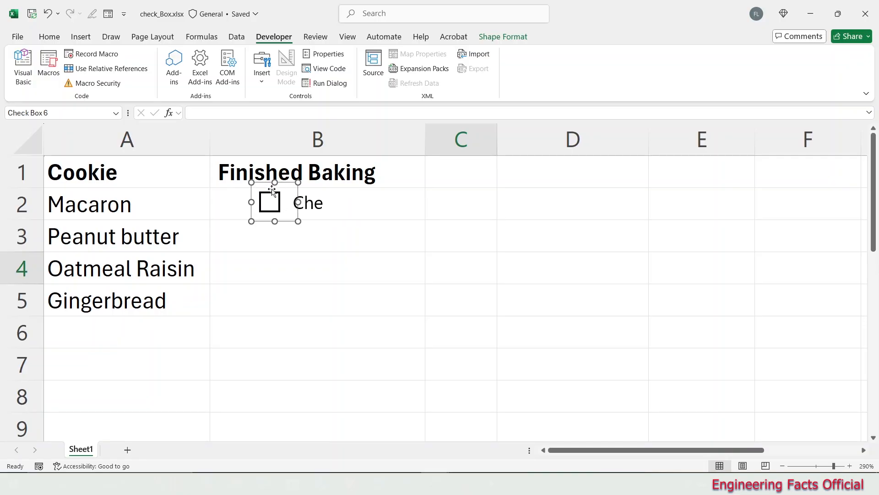
drag(319, 203, 442, 202)
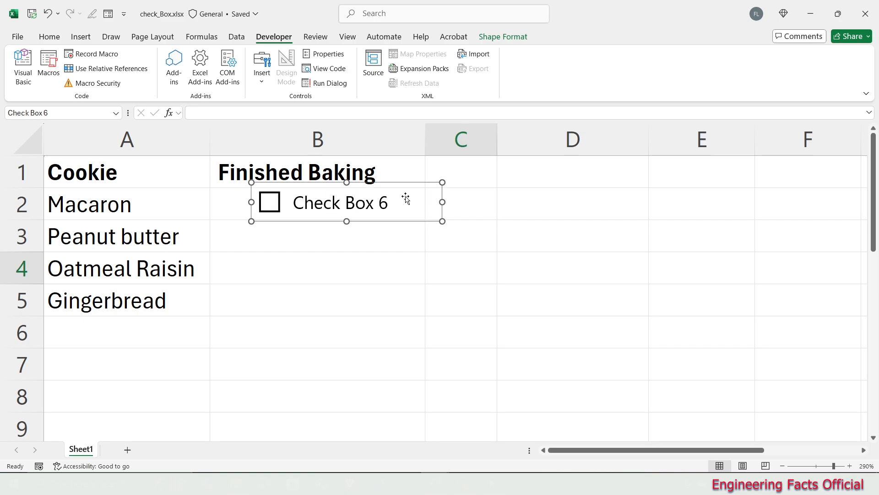
Step: Delete the caption text of the Macaron check box, leaving only the box
click(376, 200)
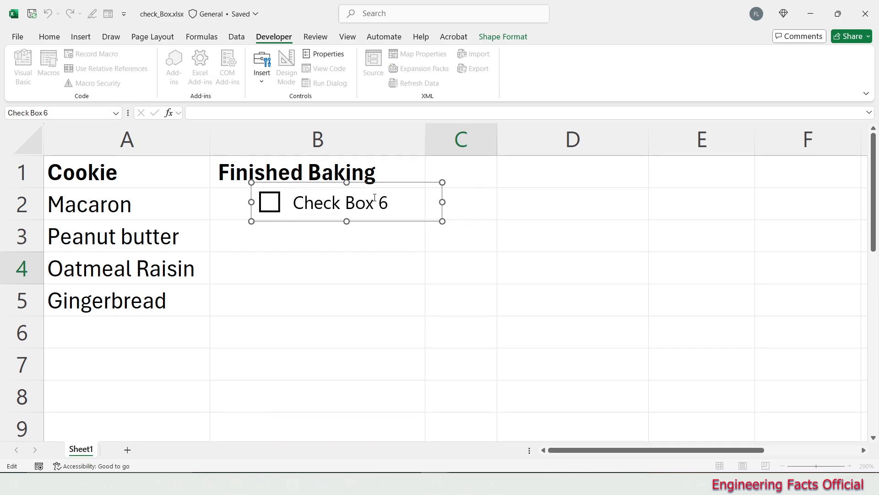
click(375, 198)
text(f)
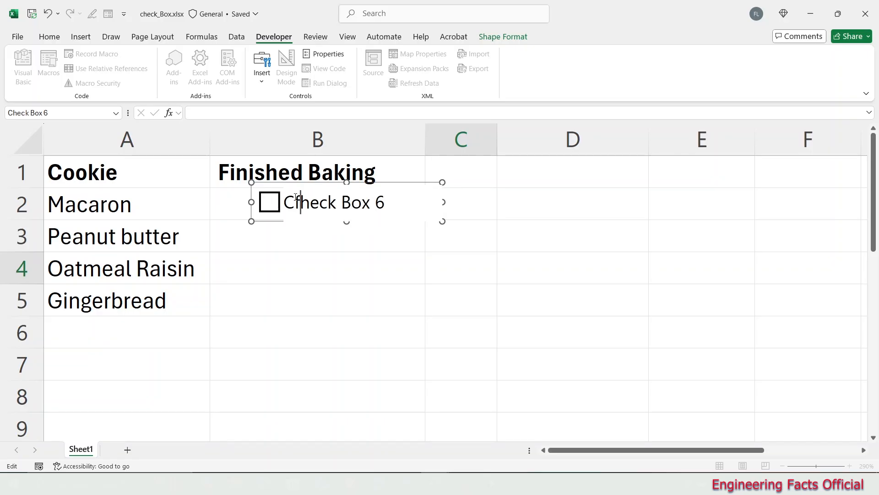
key(End)
key(BackSpace)
key(BackSpace)
key(BackSpace)
key(BackSpace)
key(BackSpace)
key(BackSpace)
key(BackSpace)
key(BackSpace)
key(BackSpace)
key(BackSpace)
key(BackSpace)
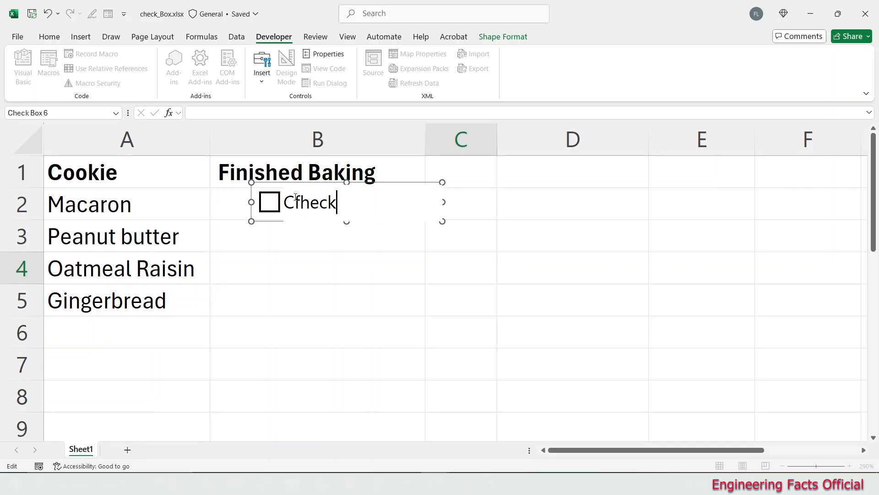
key(BackSpace)
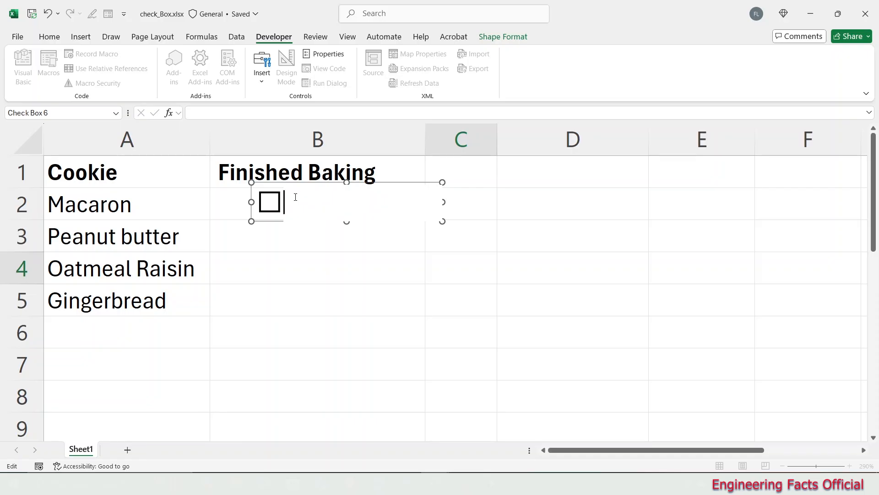
click(289, 232)
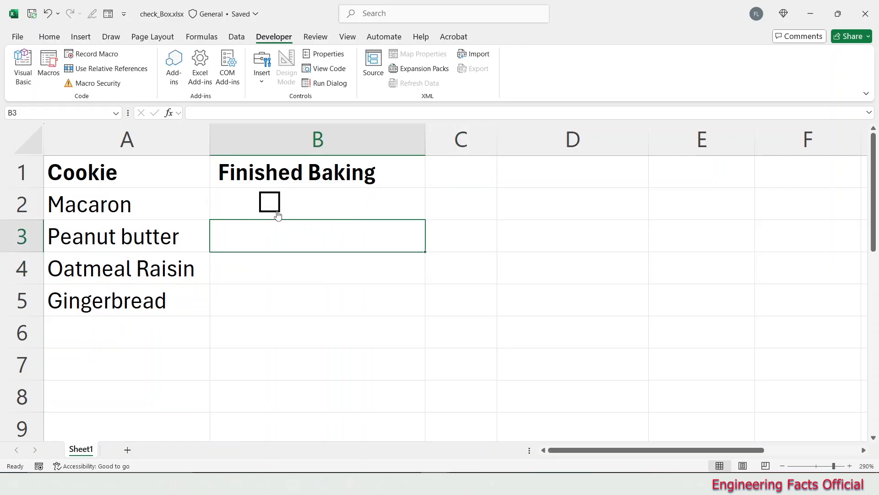
Step: Tick the Macaron check box to try it out
click(278, 213)
click(239, 235)
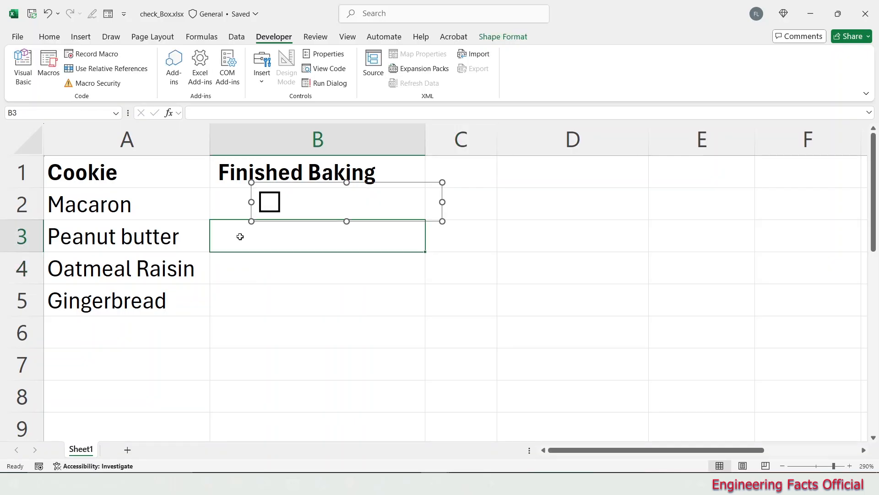
click(271, 204)
click(271, 204)
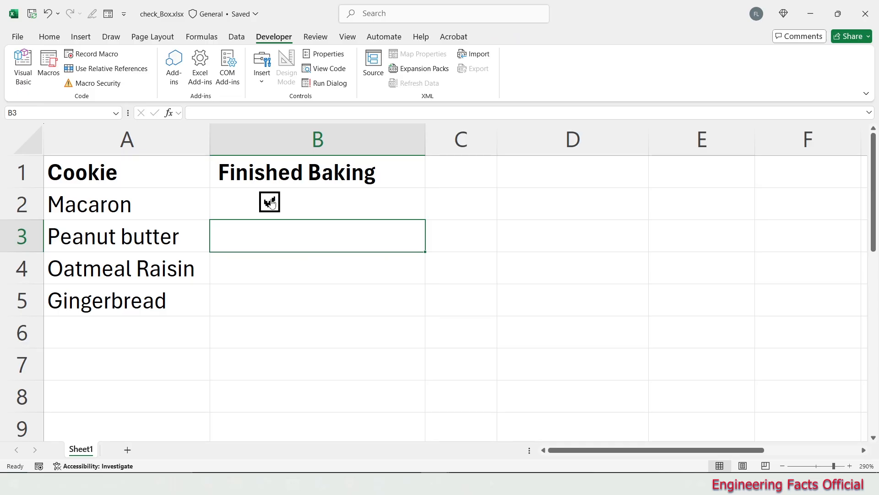
ctrl+click(296, 202)
right_click(296, 203)
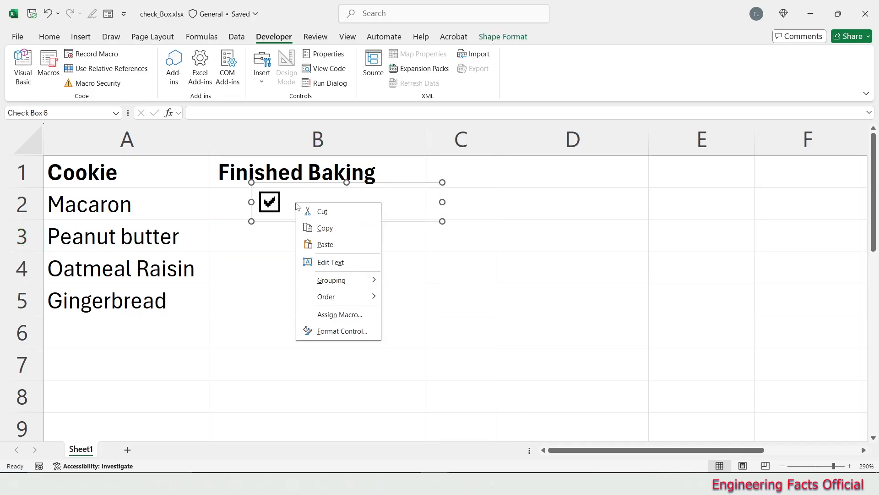
click(252, 251)
click(252, 241)
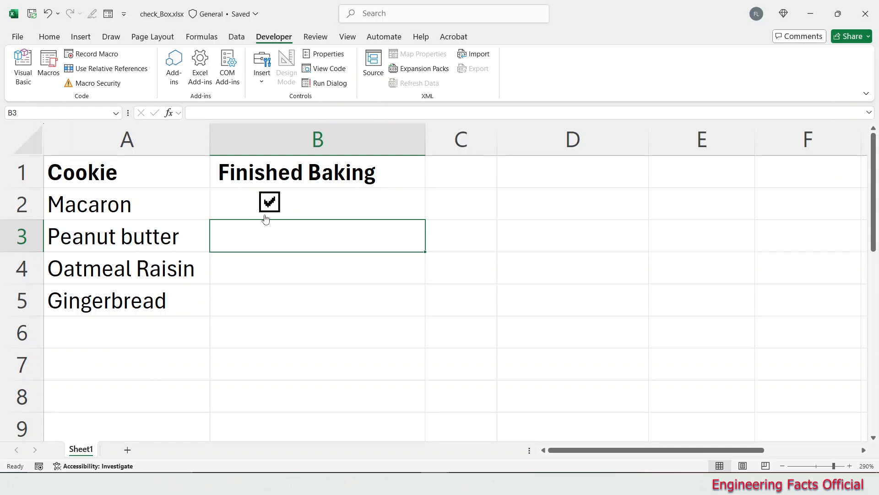
Step: Narrow the Macaron check box control and move it to the middle of cell B2
right_click(287, 197)
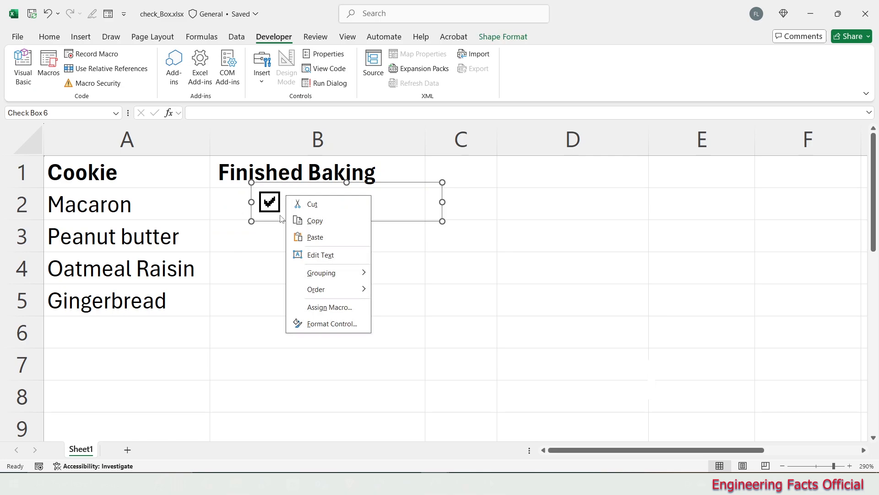
key(Escape)
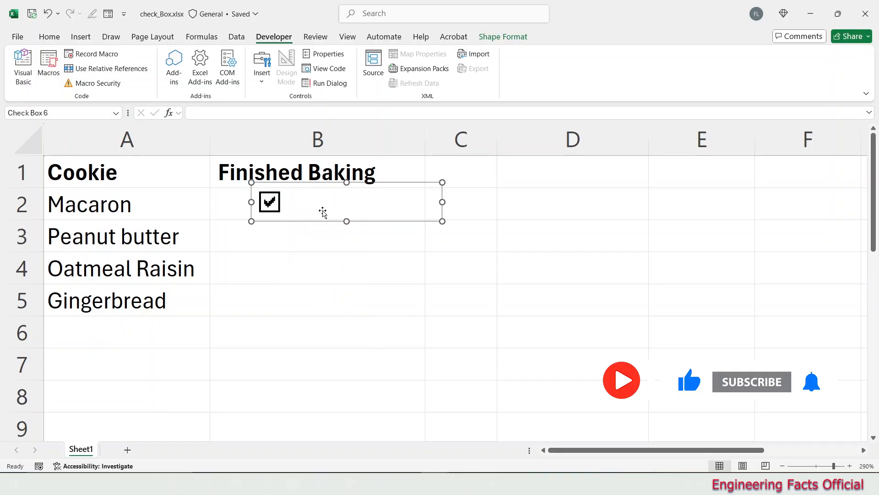
drag(442, 202, 333, 202)
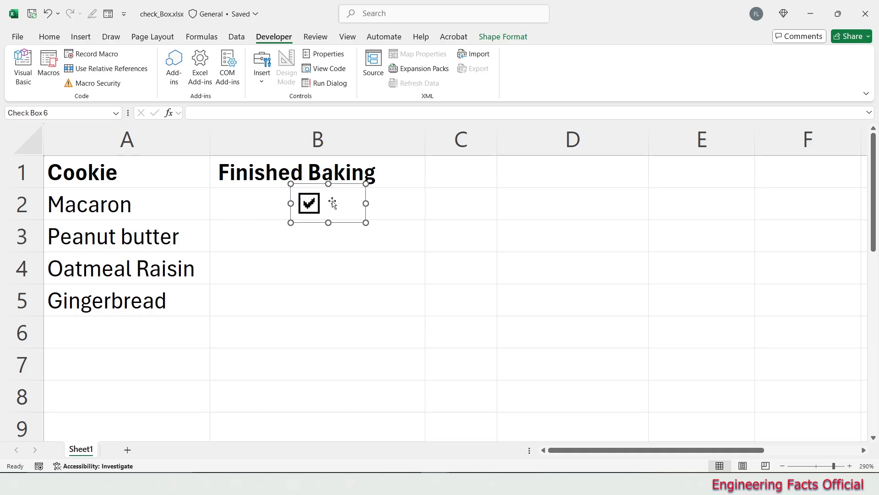
click(337, 242)
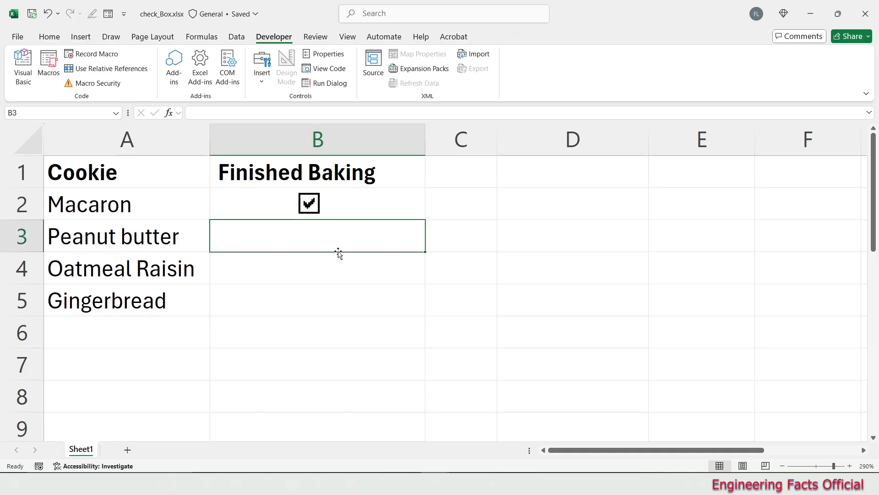
Step: Clear the Macaron check box and fill cell B2 down to B3 to copy it to the Peanut butter row
click(334, 210)
click(387, 208)
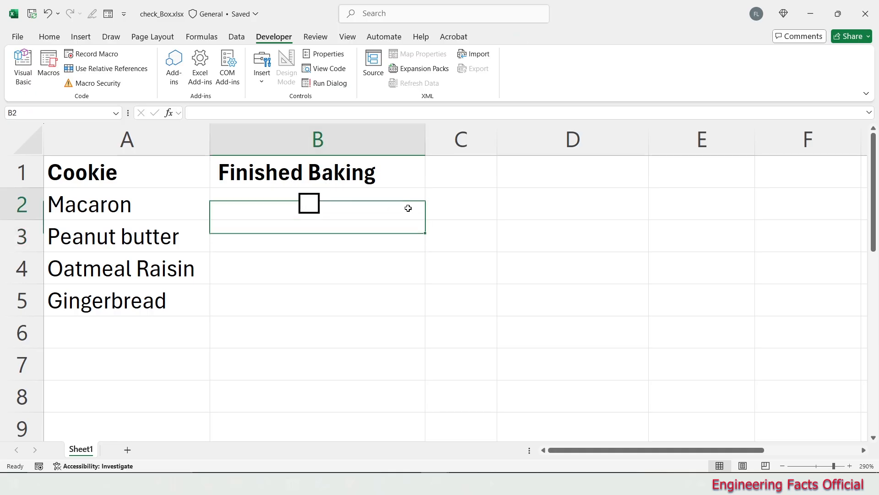
drag(427, 220, 426, 247)
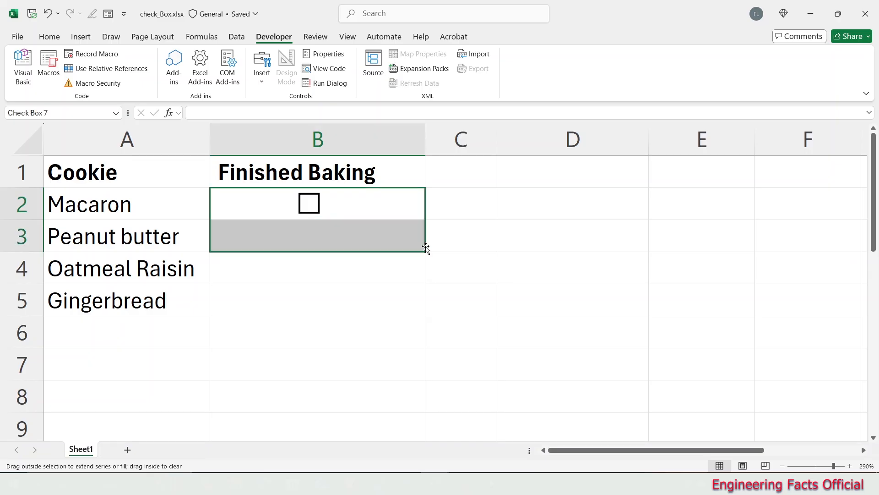
click(375, 277)
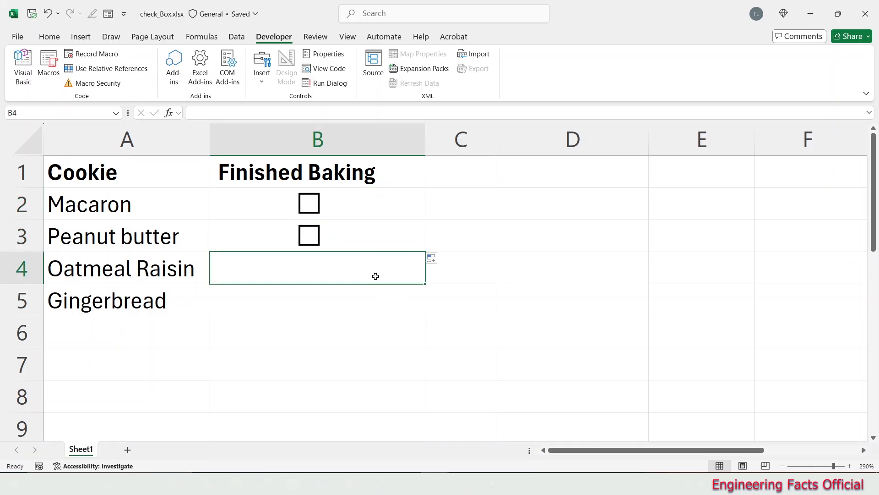
Step: Fill the Peanut butter check box in B3 down through cell B6
click(352, 241)
click(352, 241)
click(426, 238)
drag(386, 236, 380, 319)
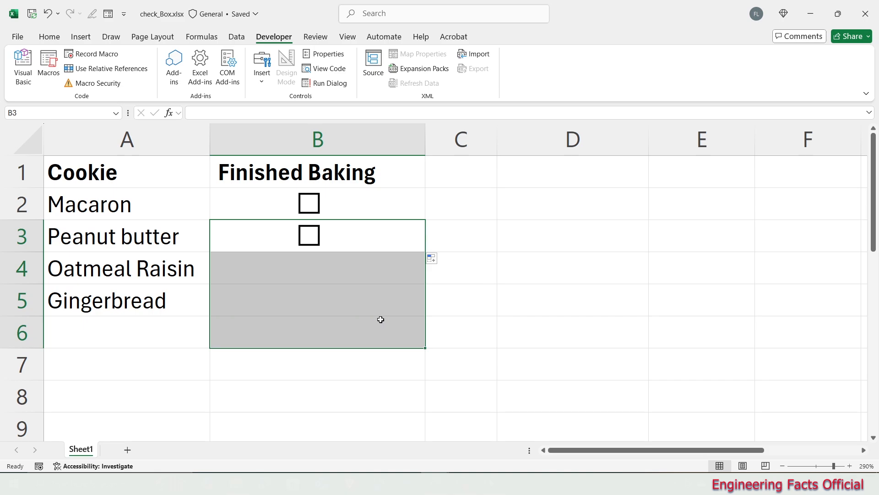
key(ctrl+d)
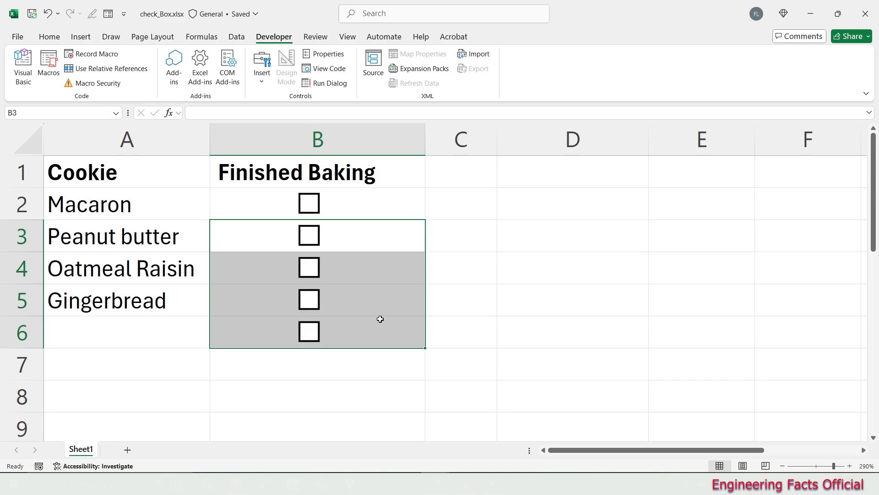
Step: Delete the extra check box in cell B6, below the Gingerbread row
click(318, 339)
click(317, 348)
click(309, 357)
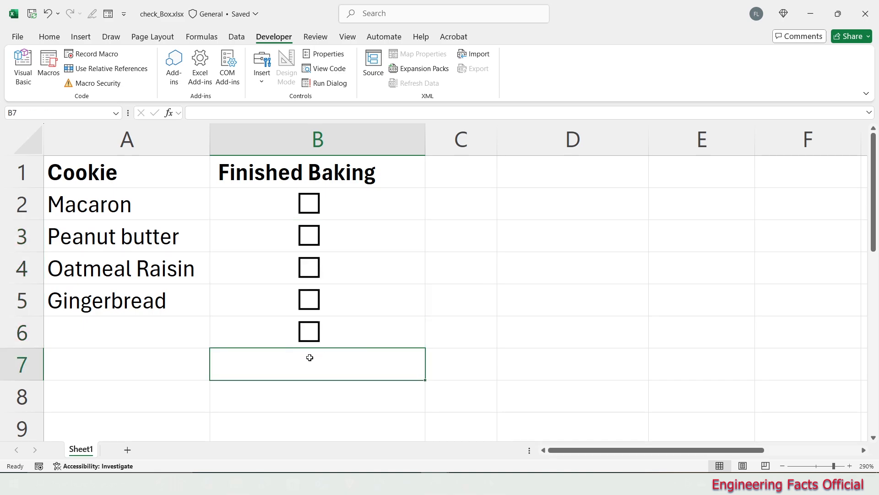
right_click(315, 330)
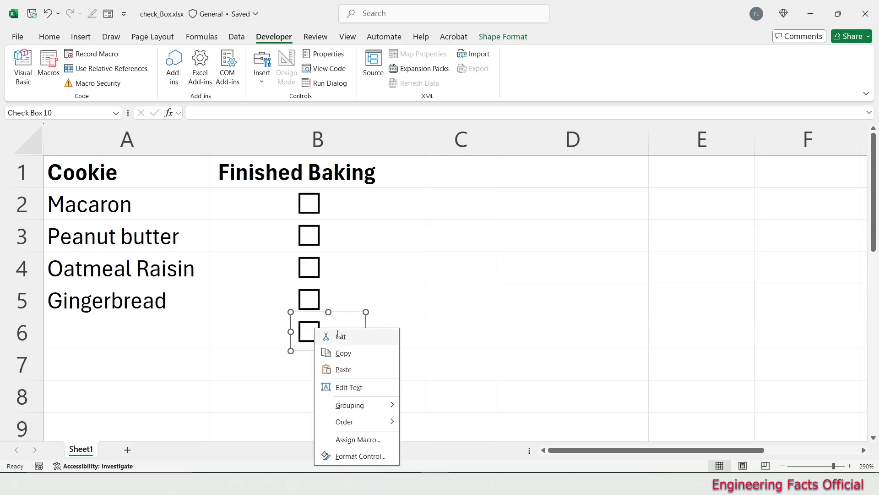
click(295, 340)
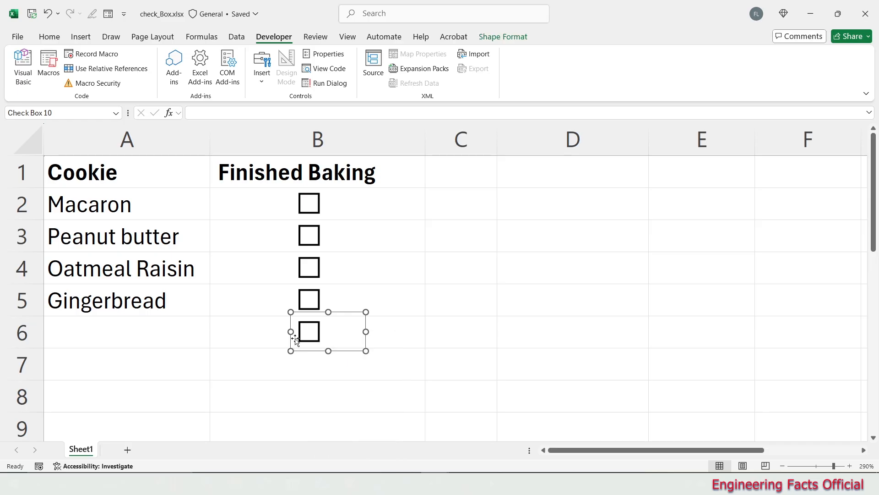
key(Delete)
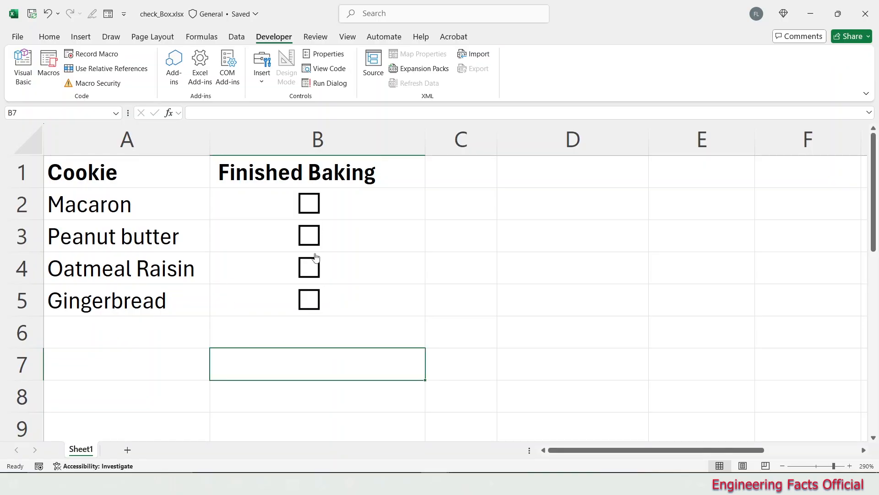
Step: Tick the check boxes of all four cookies to try them out, and clear them all again
click(310, 300)
click(310, 269)
click(310, 235)
click(310, 203)
click(310, 204)
click(310, 236)
click(310, 269)
click(310, 300)
click(319, 329)
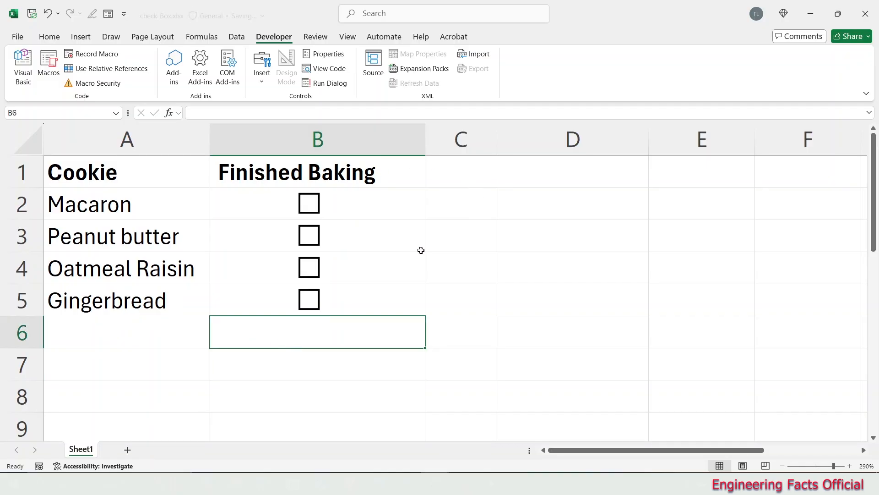
Step: Link the Macaron check box to cell C2 through its Format Control settings
ctrl+click(319, 203)
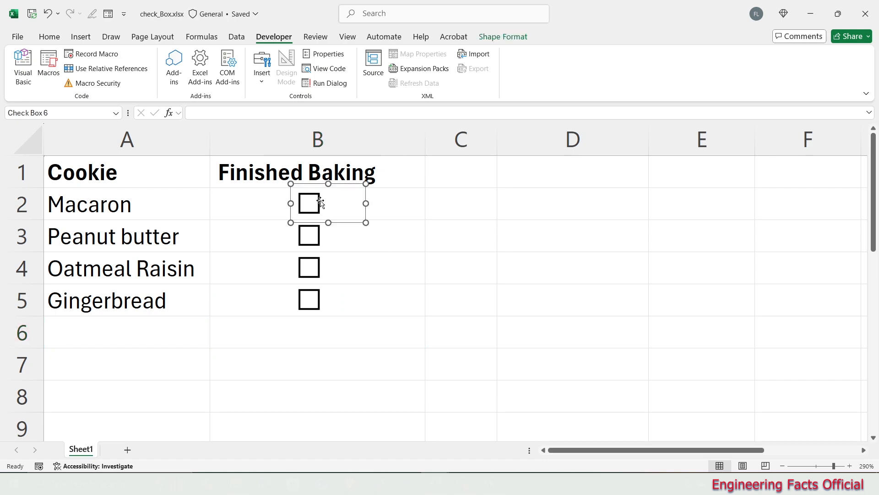
right_click(328, 203)
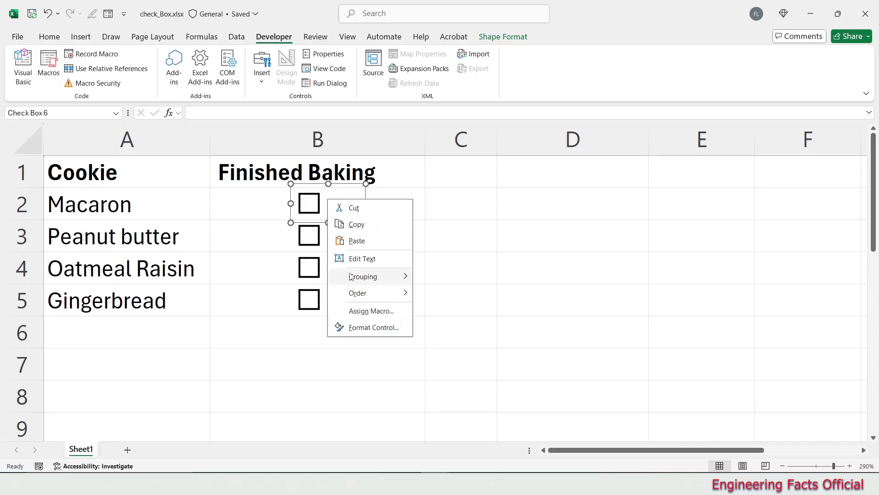
click(364, 328)
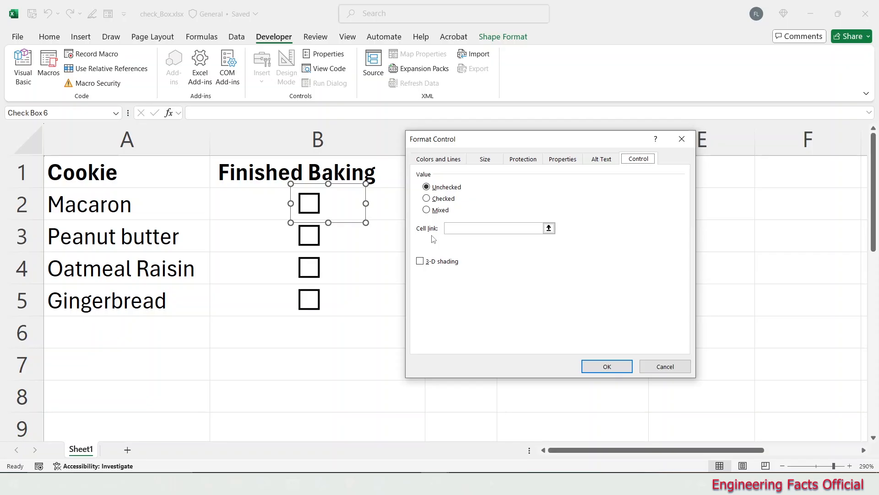
click(552, 229)
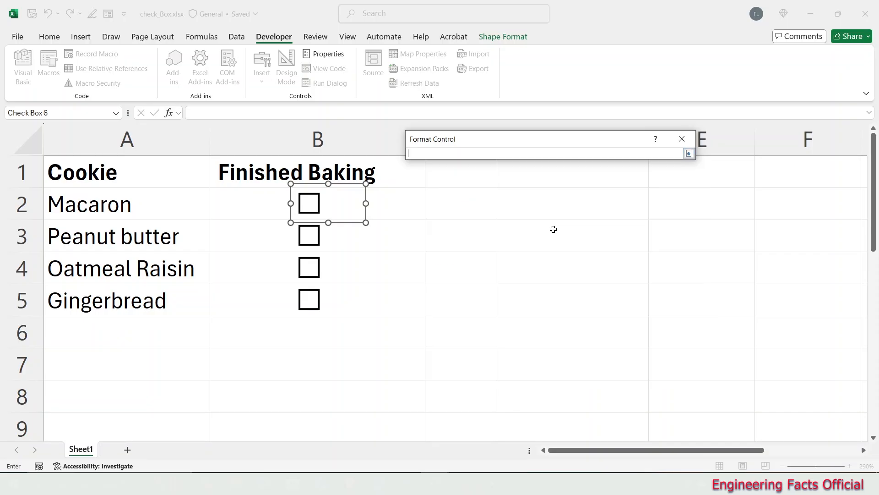
click(448, 207)
click(689, 154)
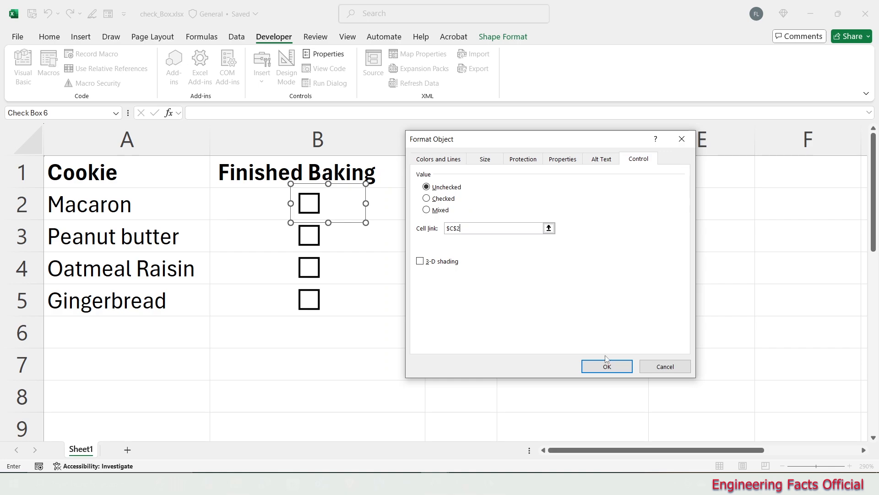
click(598, 364)
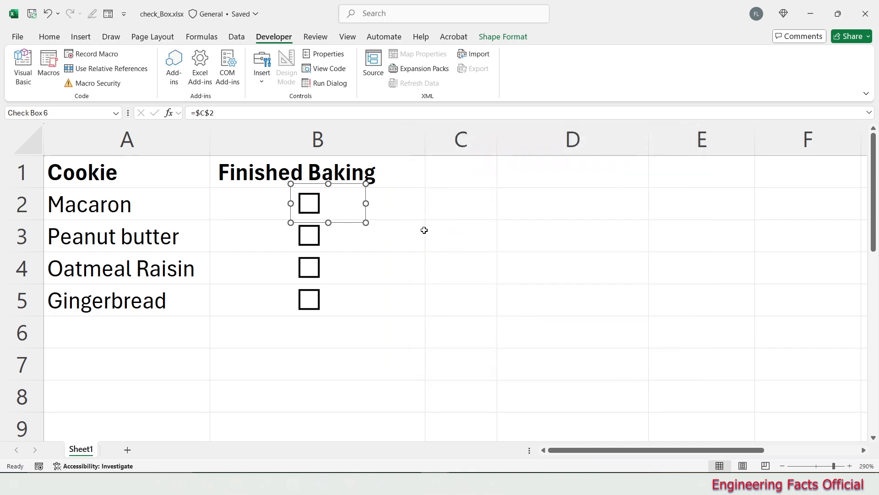
Step: Deselect the Macaron check box, and tick and clear it to test its link to cell C2
click(359, 285)
click(309, 299)
click(295, 341)
click(310, 204)
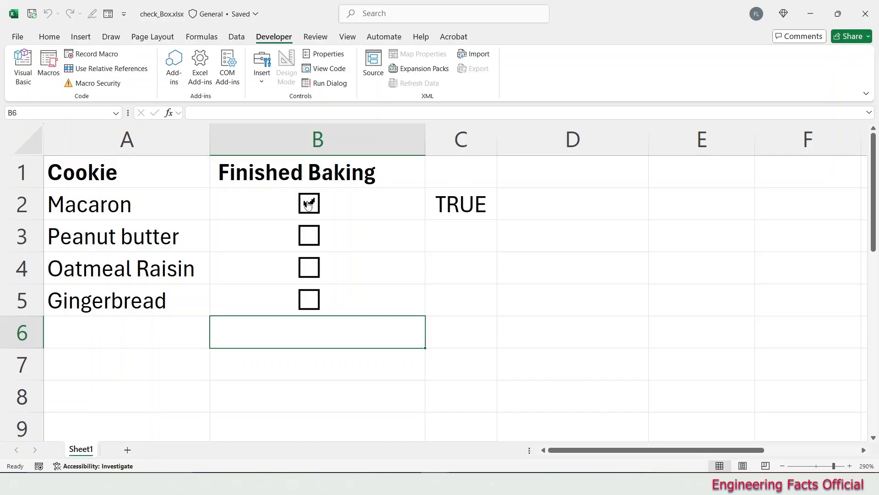
click(308, 204)
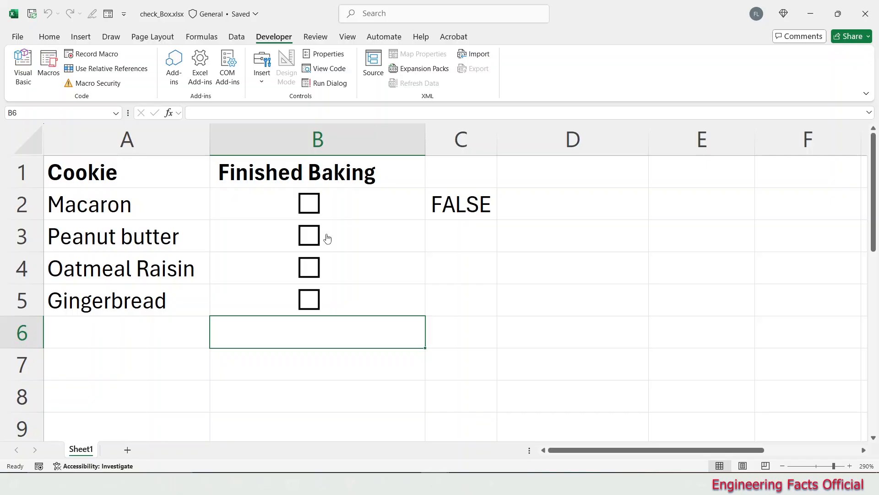
Step: Link the Peanut butter check box to cell C3 through its Format Control settings
click(460, 233)
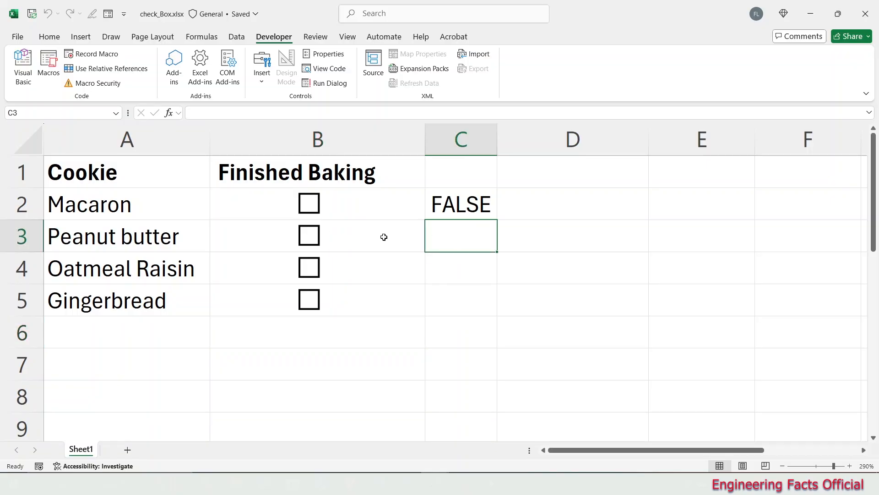
ctrl+click(326, 235)
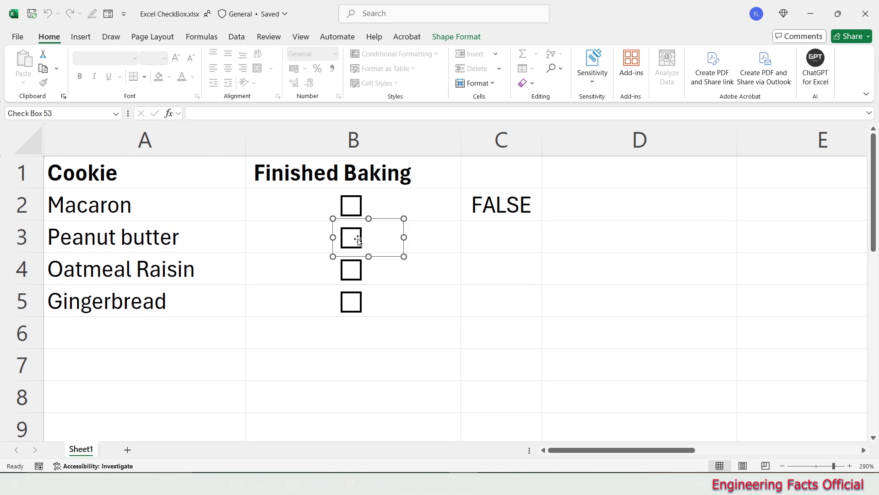
right_click(364, 238)
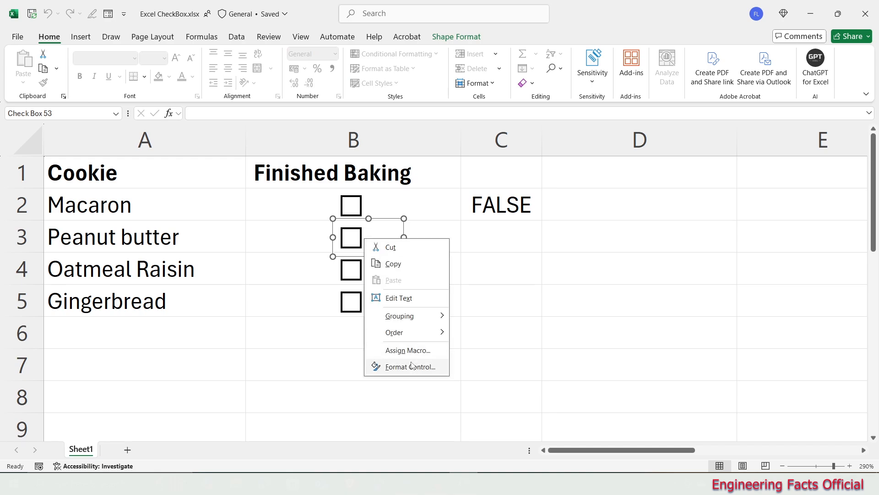
click(362, 234)
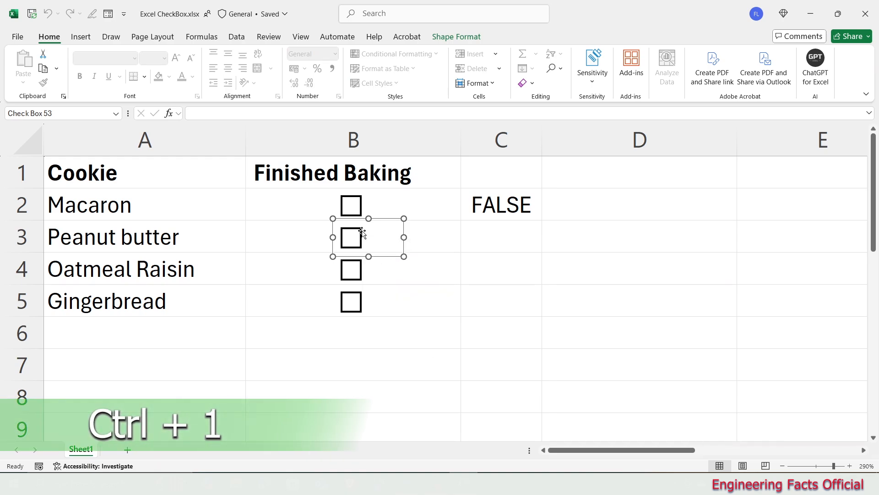
key(ctrl+1)
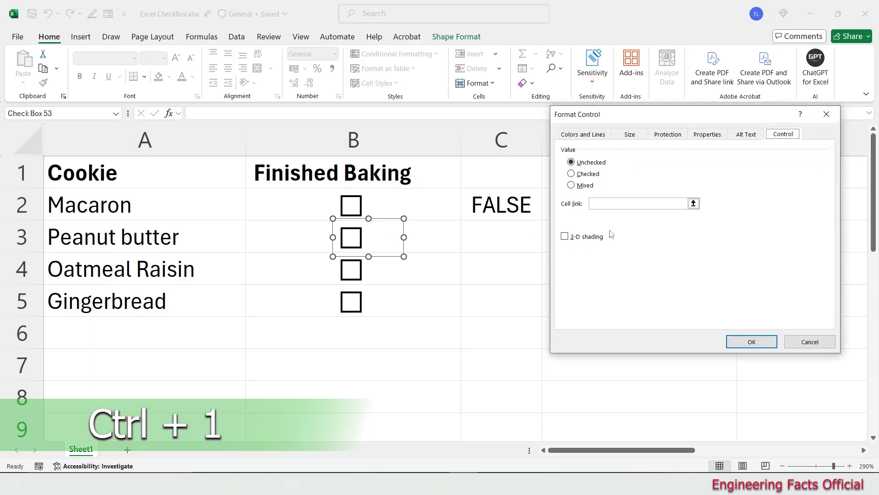
click(613, 203)
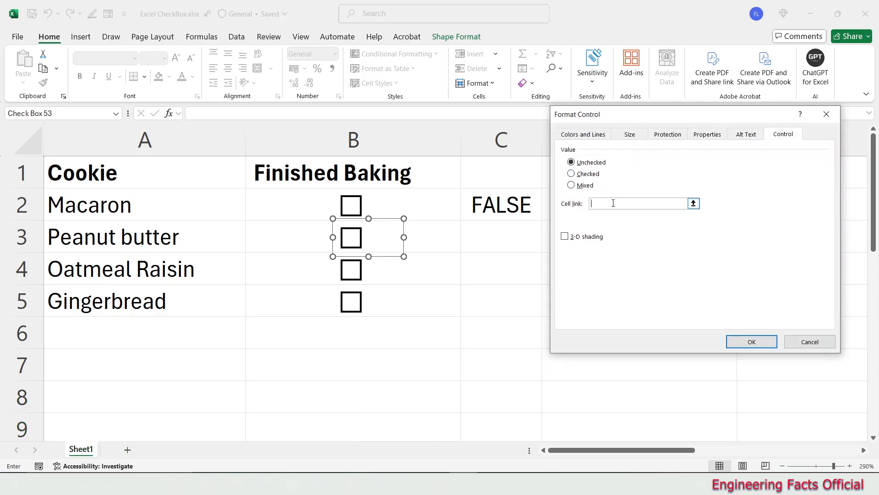
click(492, 241)
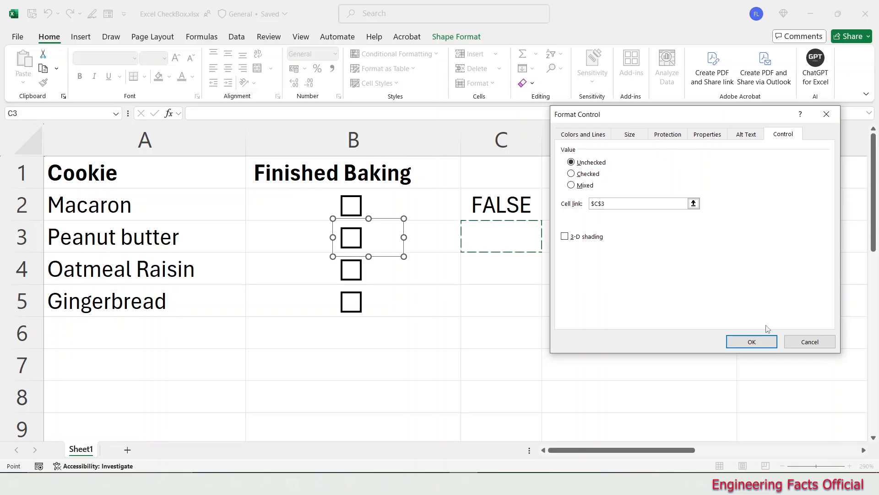
click(768, 347)
Step: Deselect the Peanut butter check box, and tick and clear it to test its link to cell C3
click(407, 301)
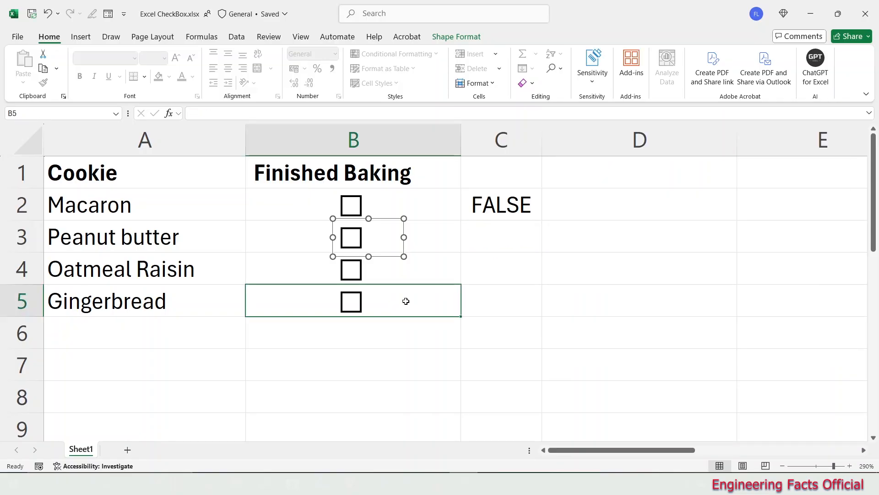
click(351, 238)
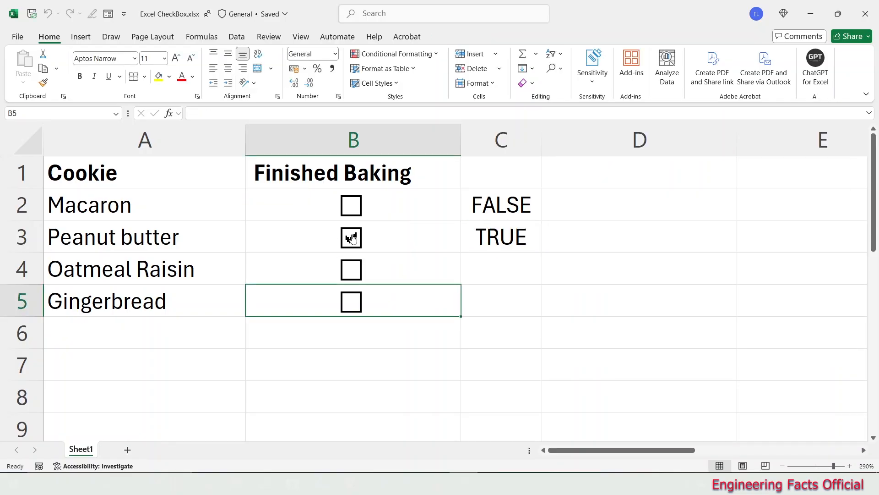
click(351, 237)
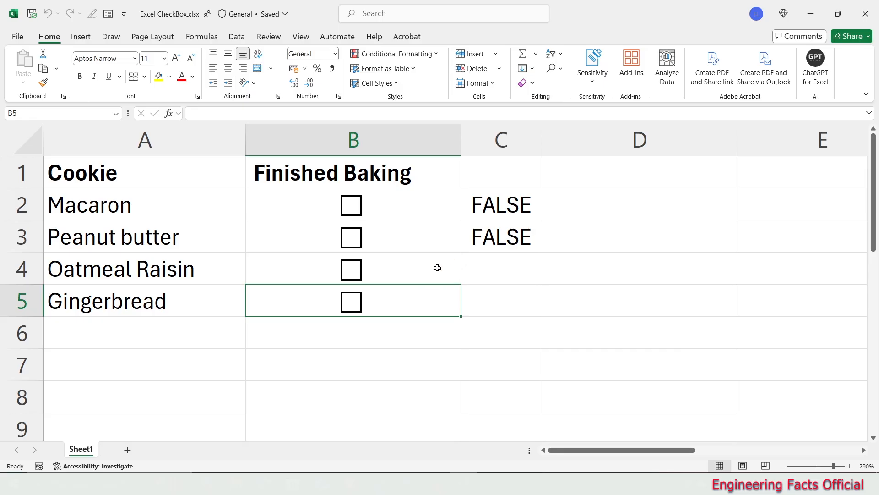
Step: Link the Oatmeal Raisin check box to cell C4 by giving the control the formula =$C$4
ctrl+click(354, 268)
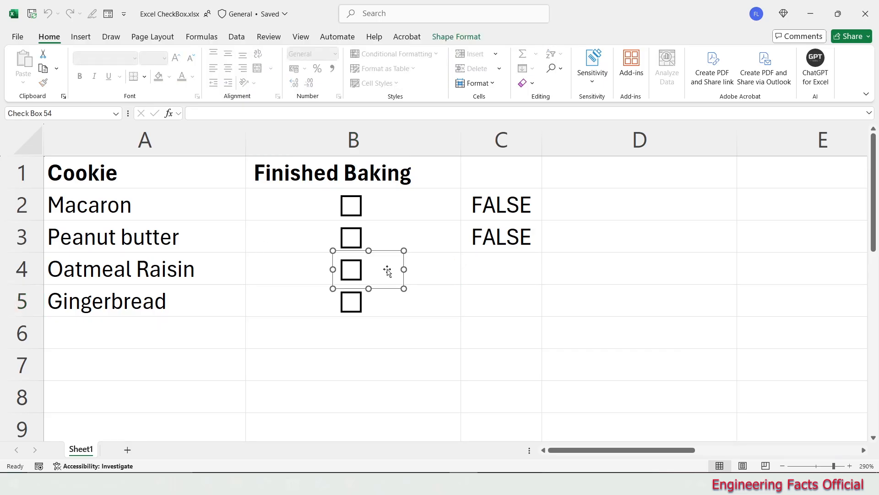
click(214, 113)
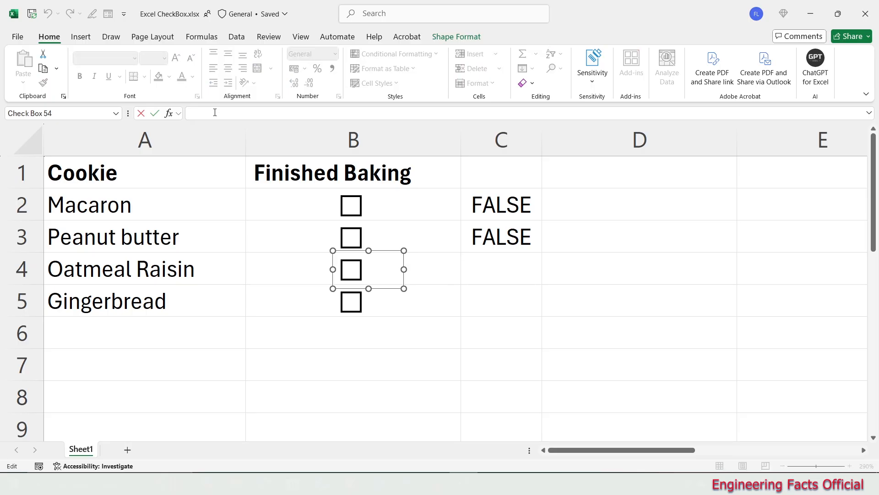
text(=)
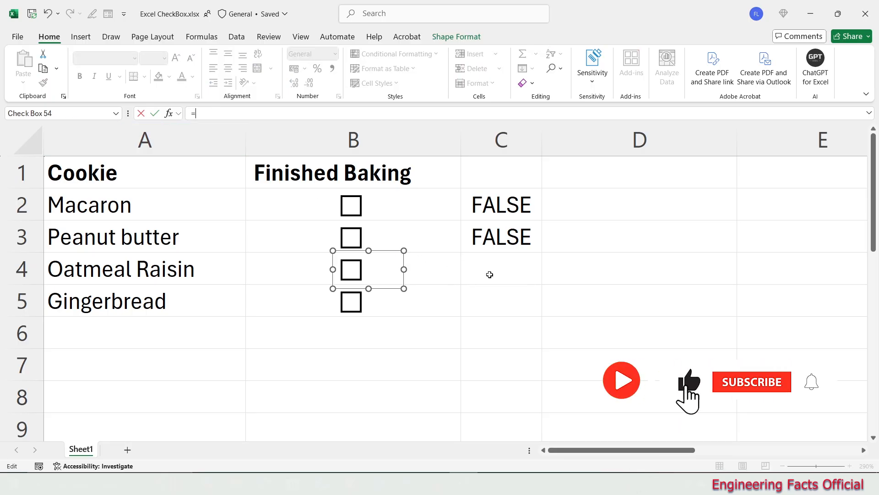
click(494, 275)
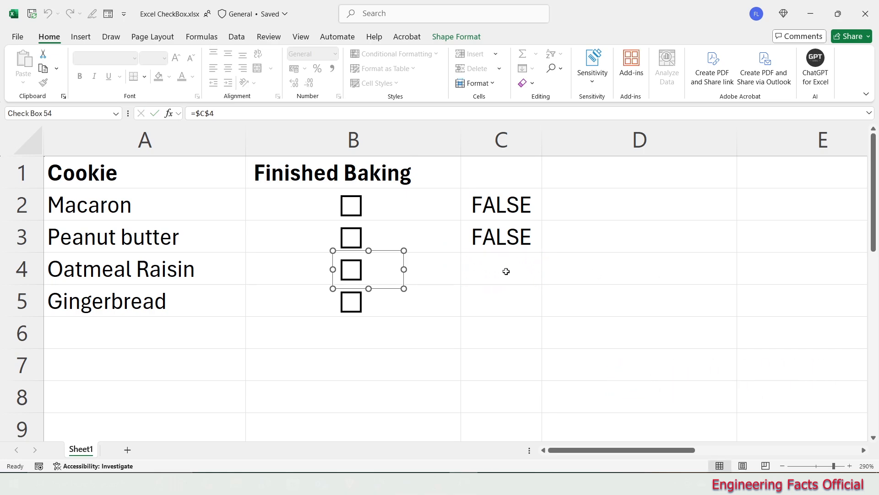
key(Return)
Step: Deselect the Oatmeal Raisin check box, and tick and clear it to test its link to cell C4
click(497, 293)
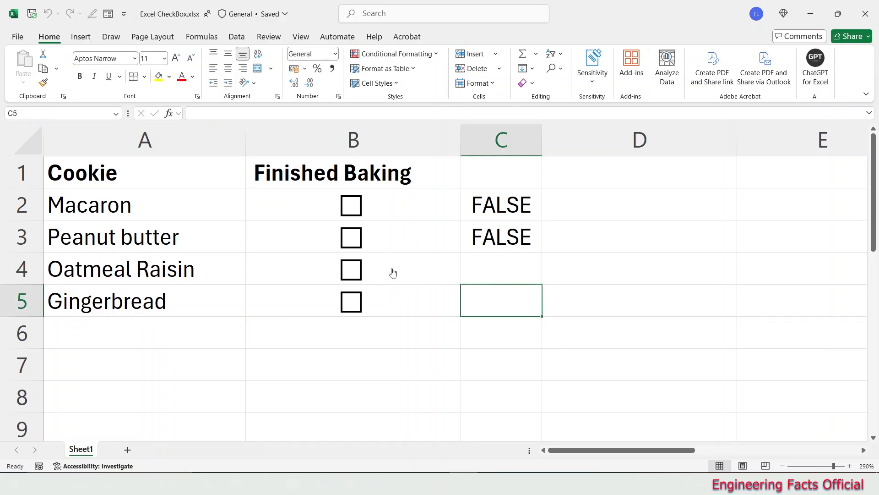
click(351, 271)
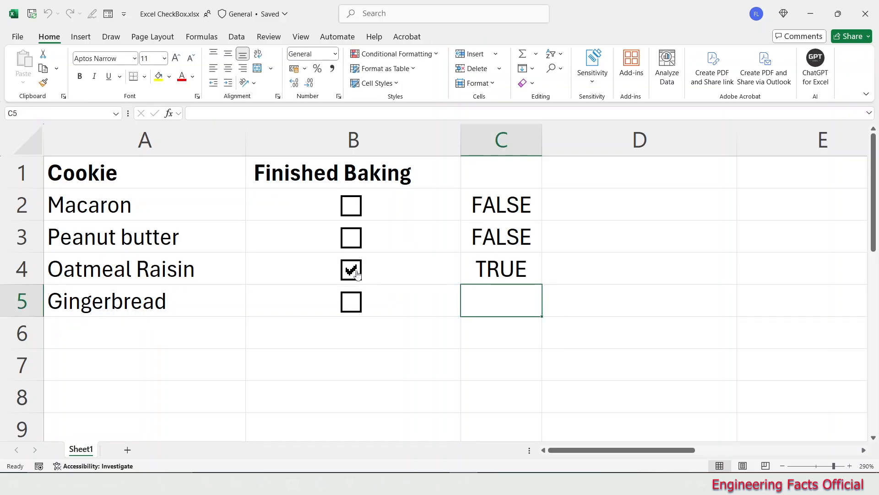
click(351, 270)
Step: Link the Gingerbread check box to cell C5 by giving the control the formula =$C$5
ctrl+click(358, 300)
click(283, 111)
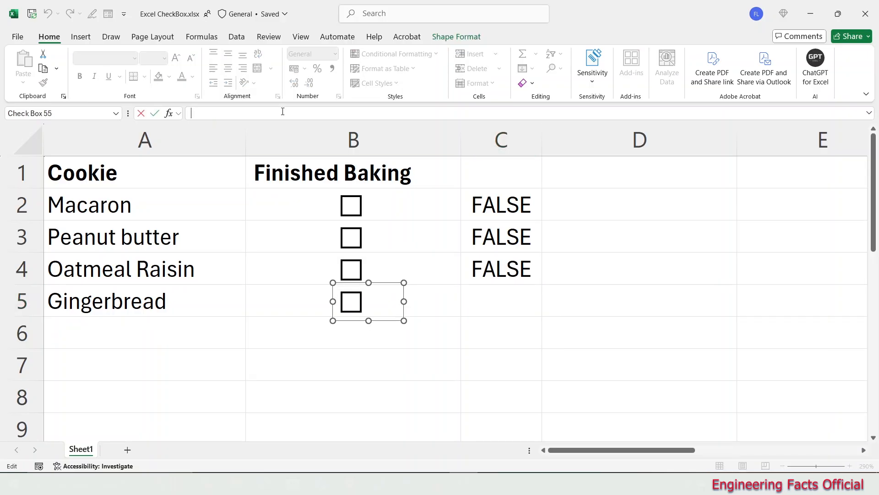
text(=)
click(494, 296)
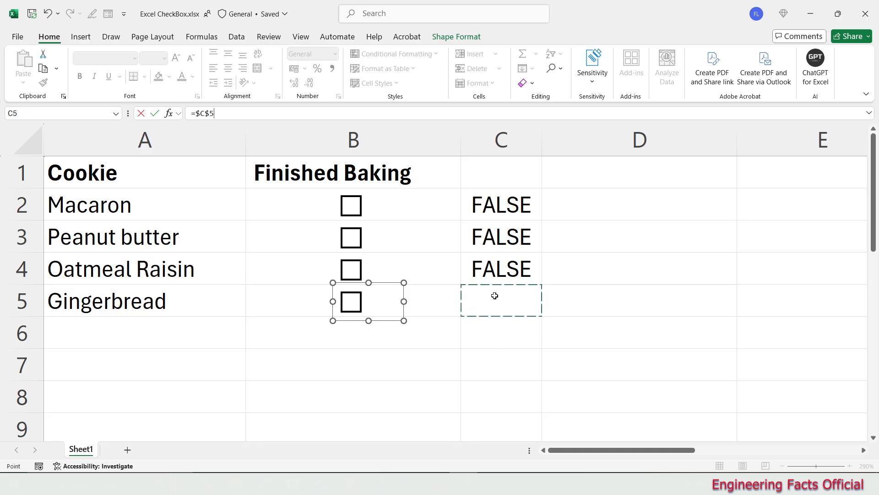
key(Return)
click(510, 350)
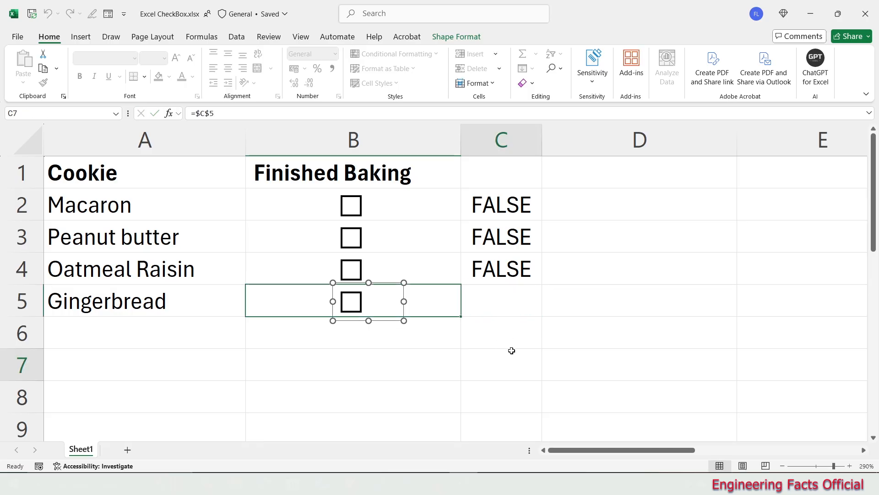
drag(499, 204, 512, 290)
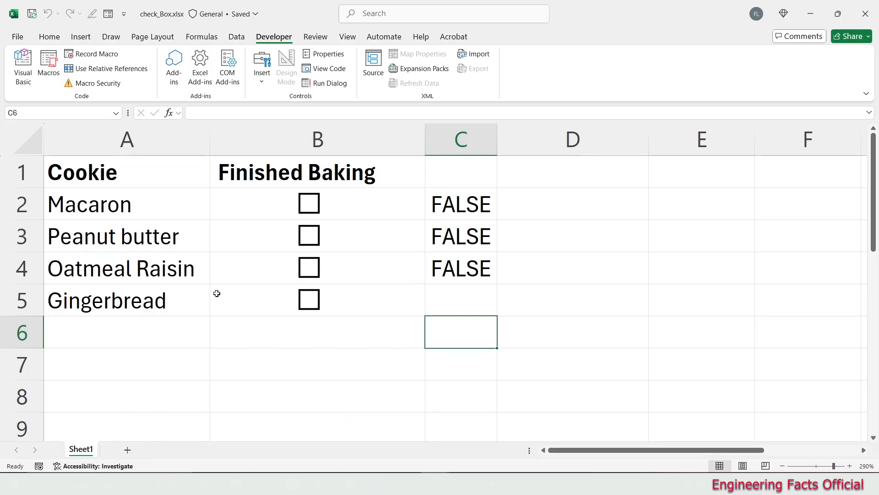
Step: Enter the label Items Completed in cell A6 and widen column A to fit it
click(310, 325)
click(151, 334)
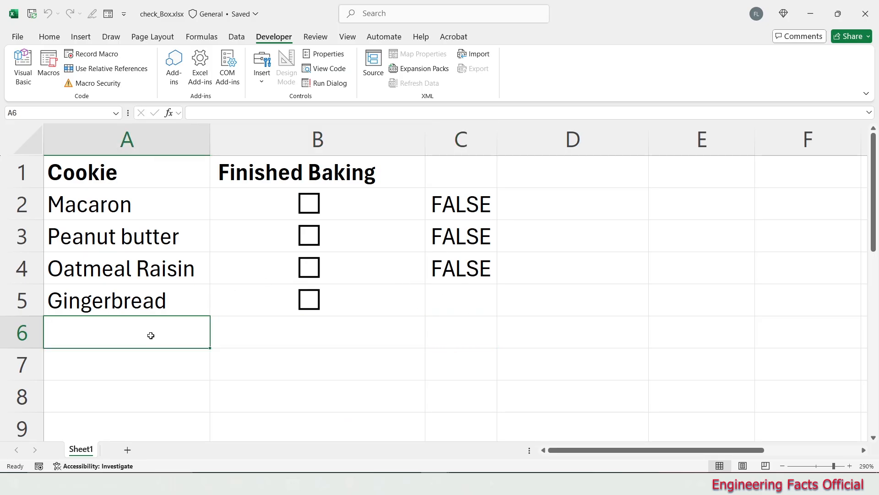
text(Items C)
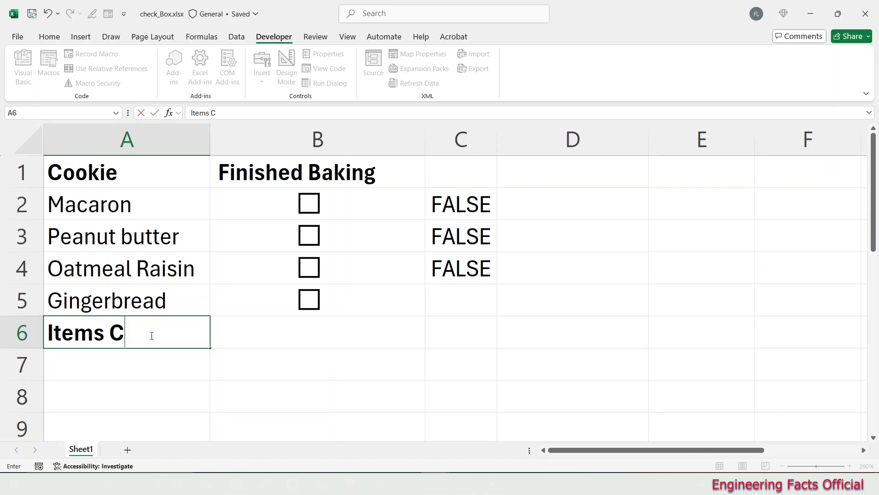
text(ompleted)
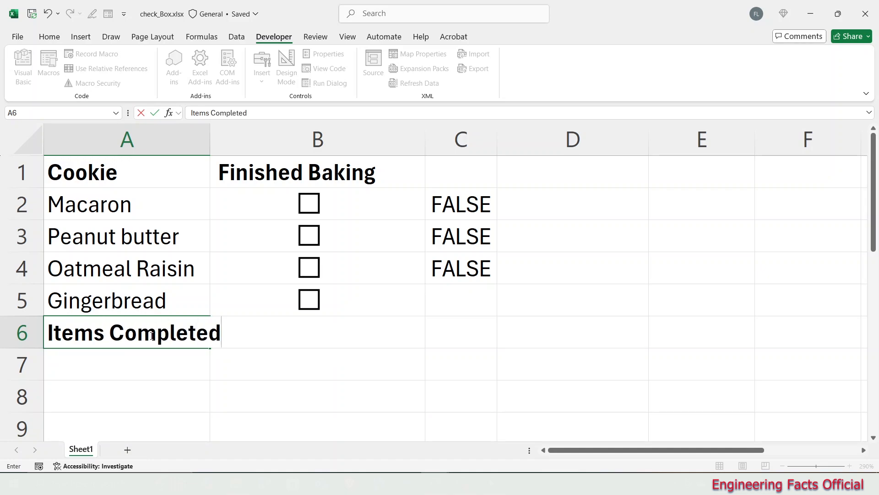
key(Tab)
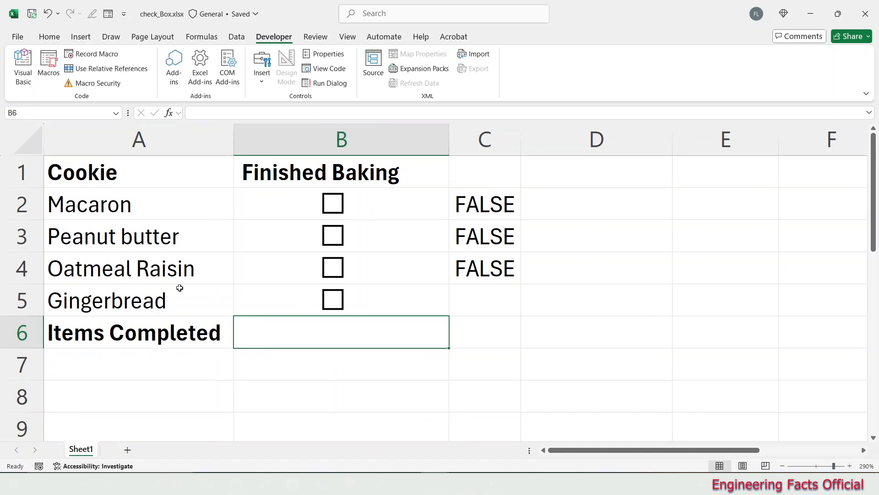
Step: Insert a COUNTIF function in cell B6 with the range C2:C5 and the criteria true
click(169, 113)
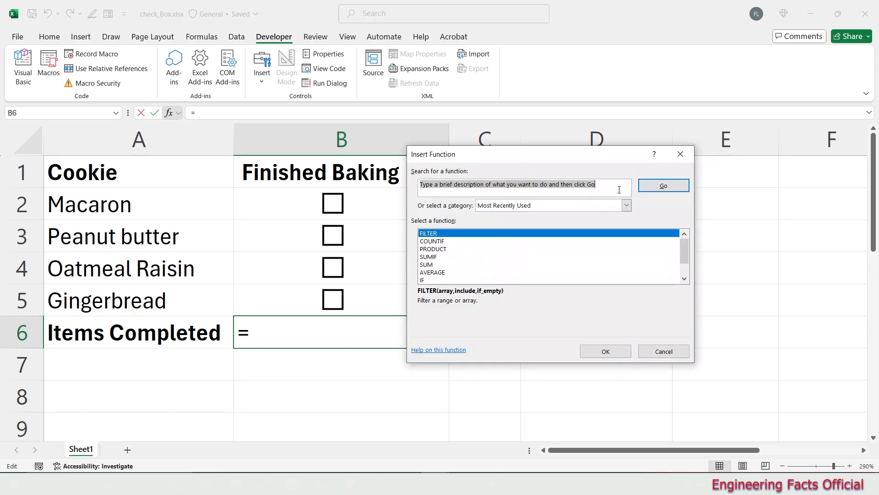
text(countif)
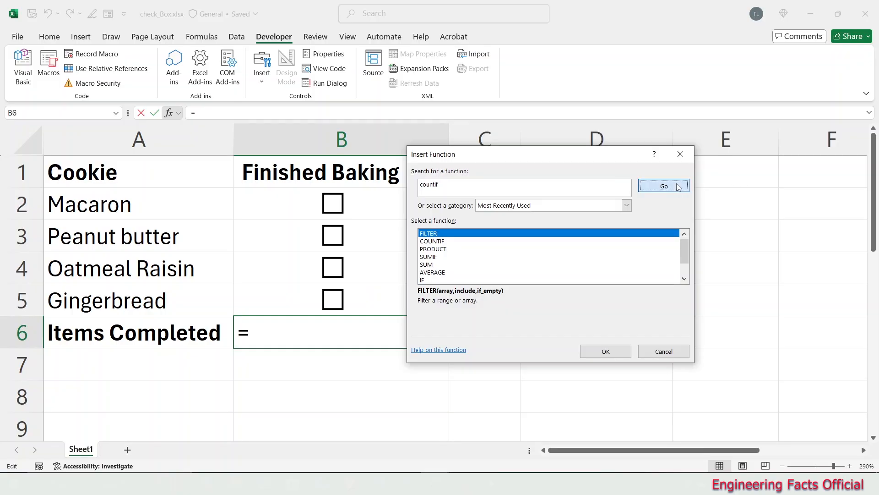
key(Return)
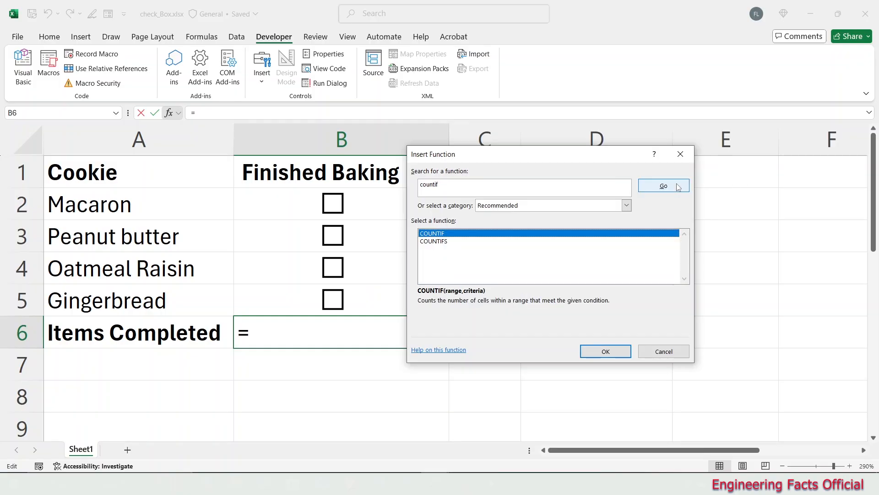
click(603, 351)
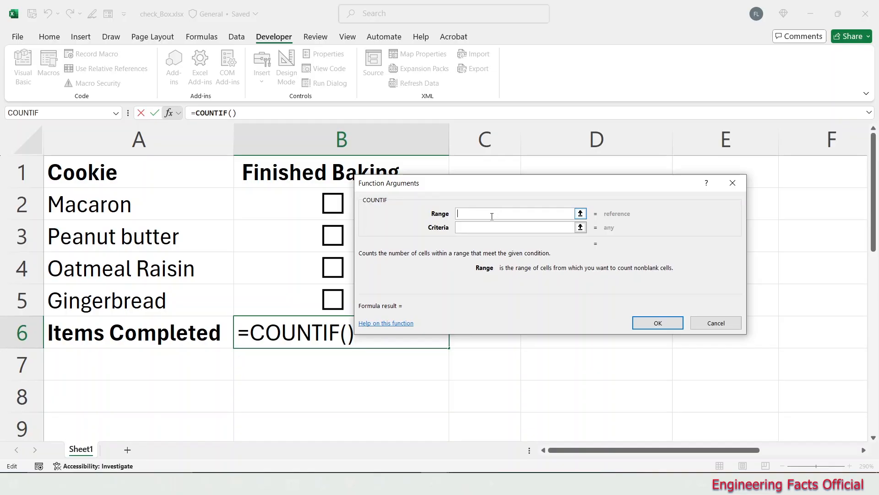
drag(507, 188, 506, 265)
drag(481, 204, 480, 294)
click(666, 222)
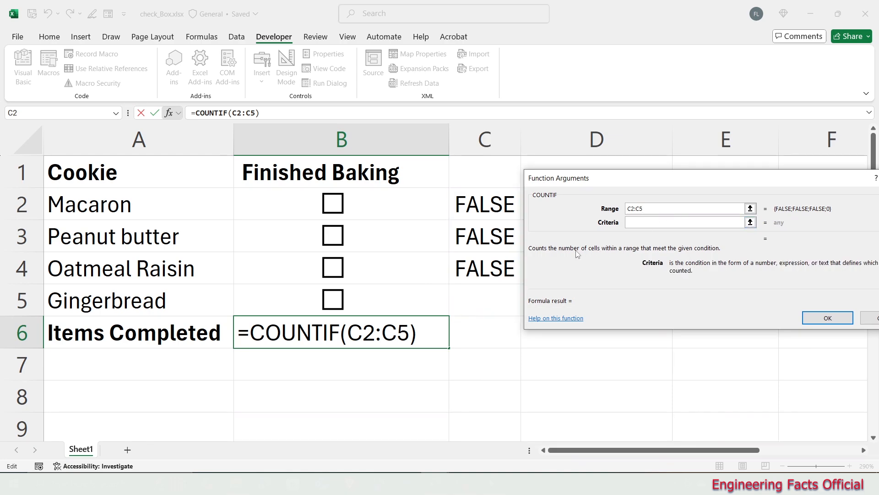
text(true)
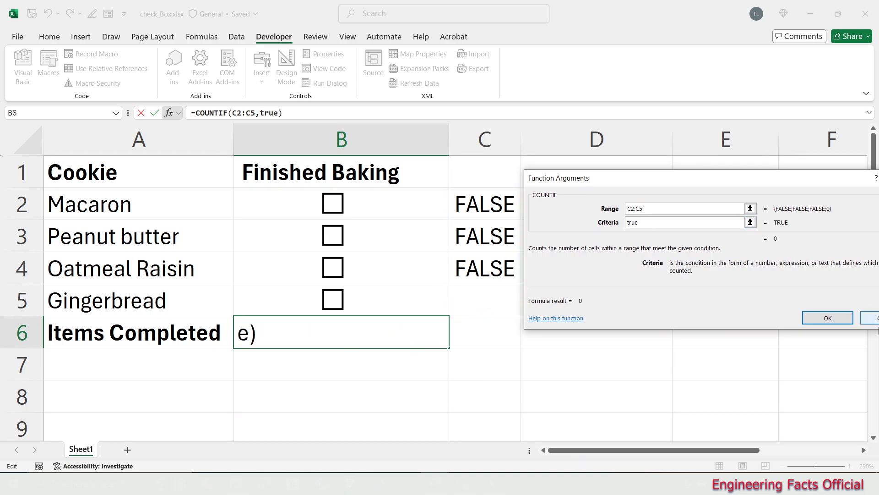
click(827, 318)
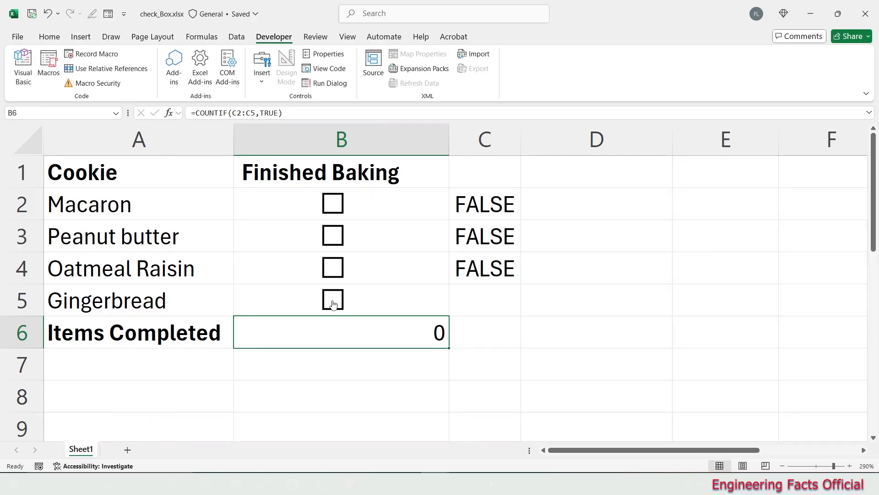
Step: Tick the Macaron, Peanut butter, Oatmeal Raisin and Gingerbread check boxes to test the count in cell B6
click(337, 205)
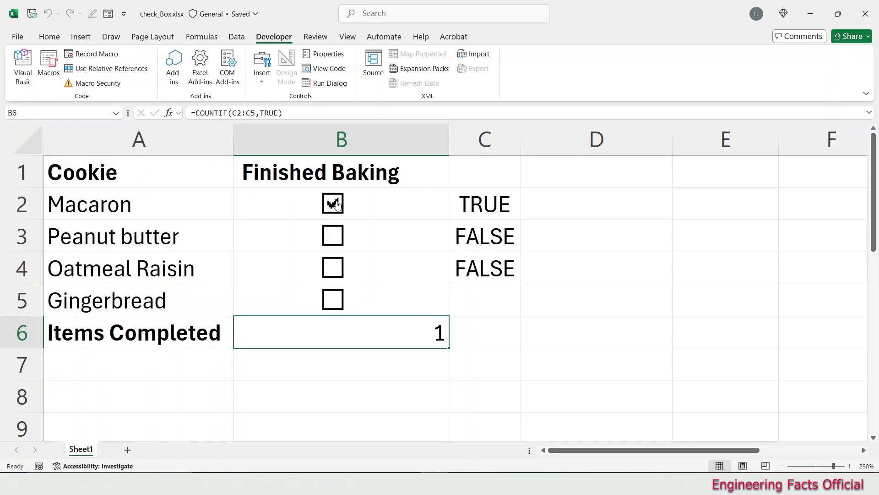
click(330, 242)
click(328, 275)
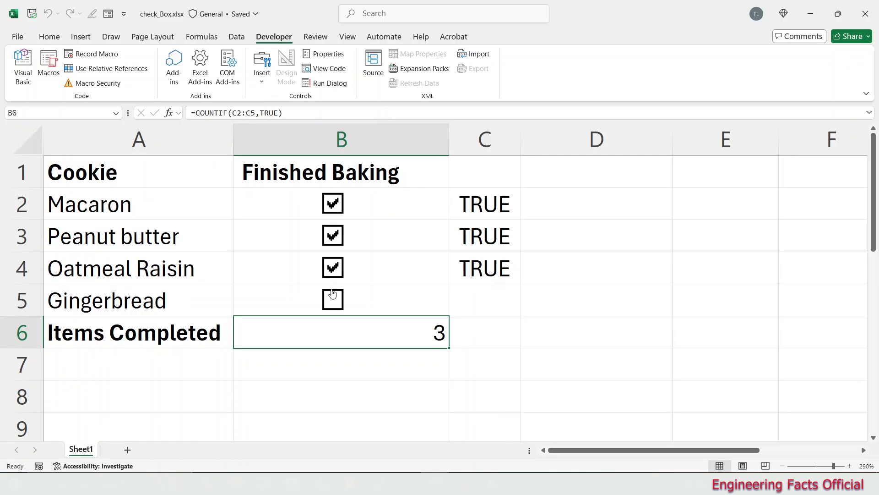
click(334, 297)
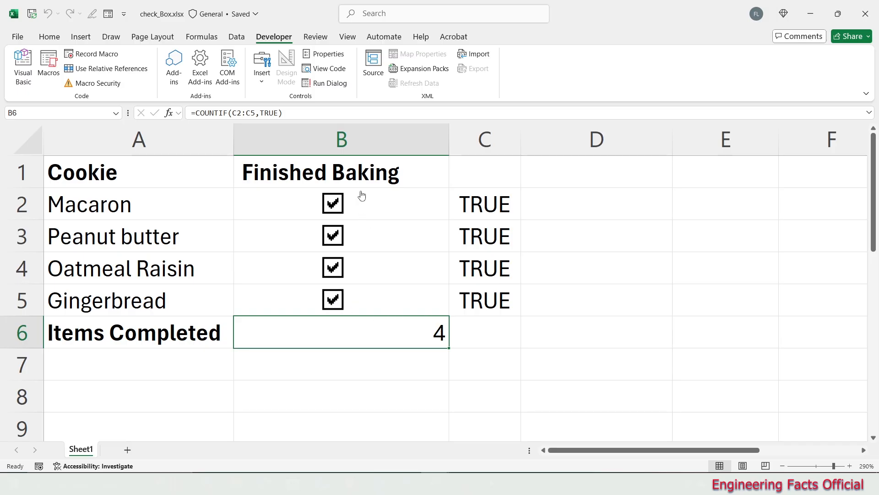
Step: Extend the formula in cell B6 to divide the count by COUNTA(A2:A5)
click(312, 109)
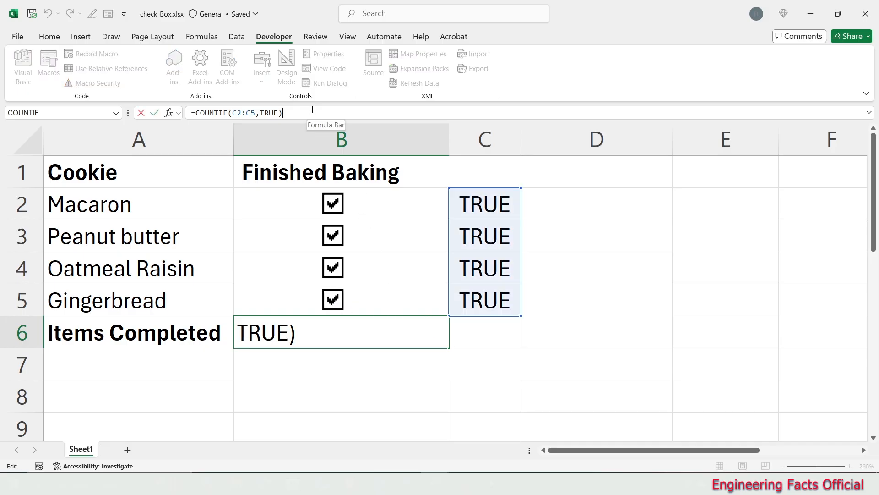
text(/)
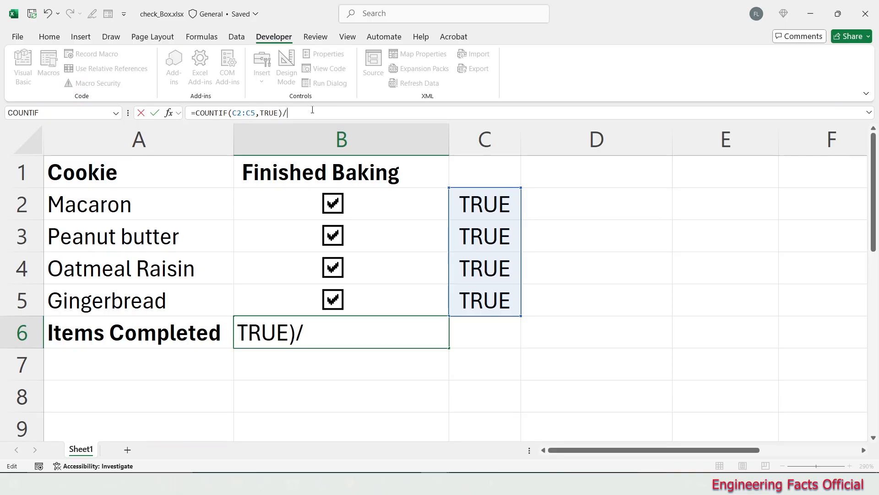
text(counta)
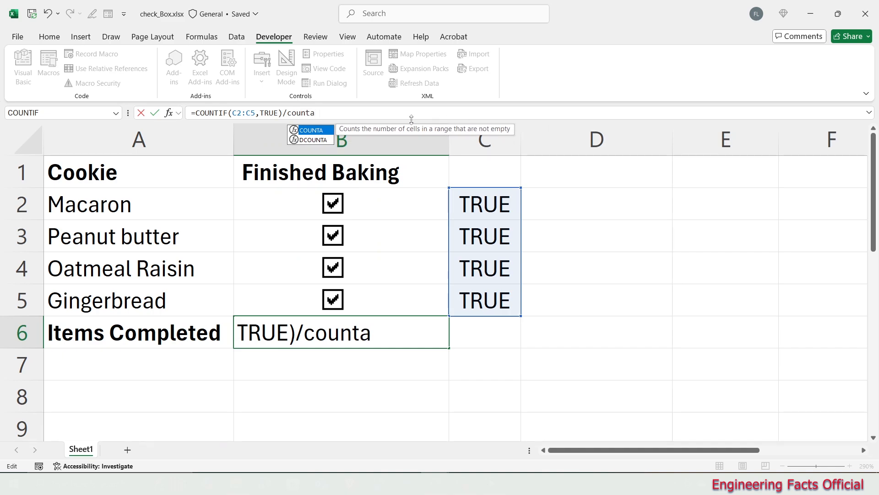
key(Tab)
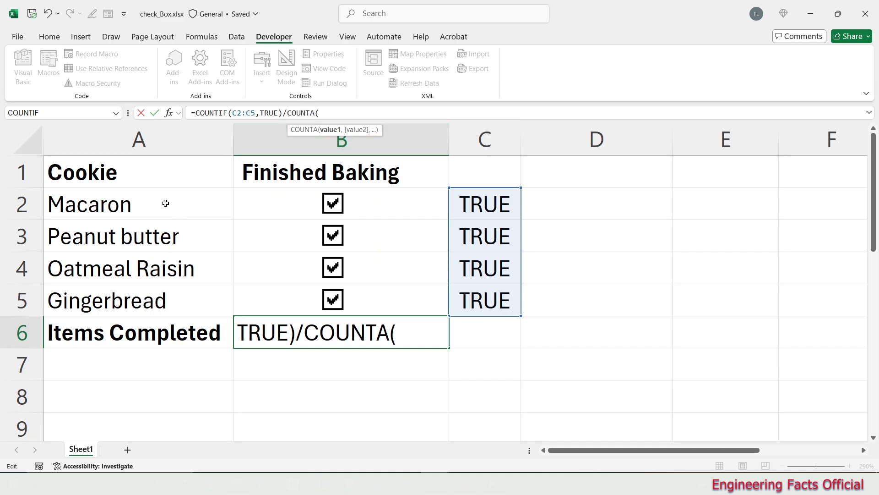
drag(166, 203, 169, 290)
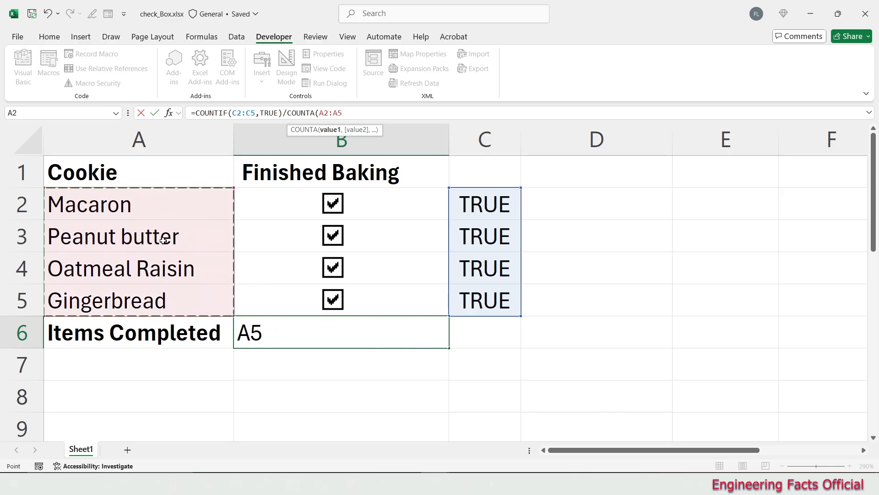
text())
key(Return)
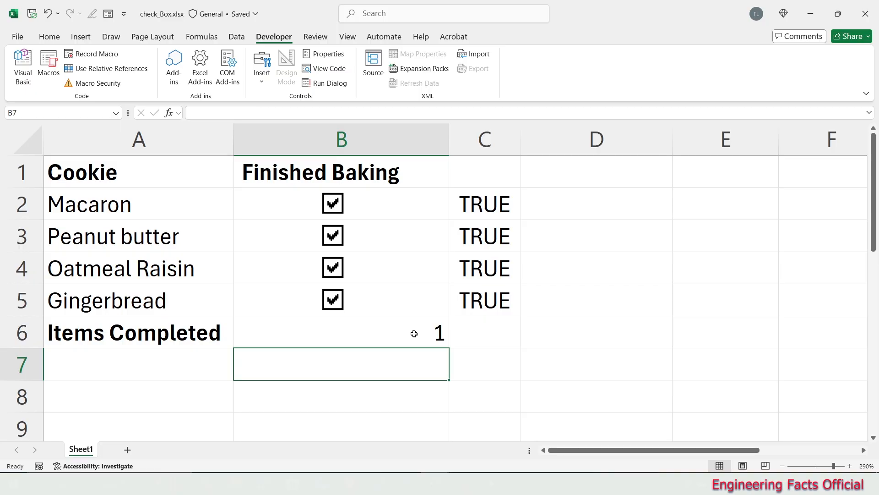
Step: Clear the Gingerbread, Oatmeal Raisin and Peanut butter check boxes to test the completion ratio
click(332, 300)
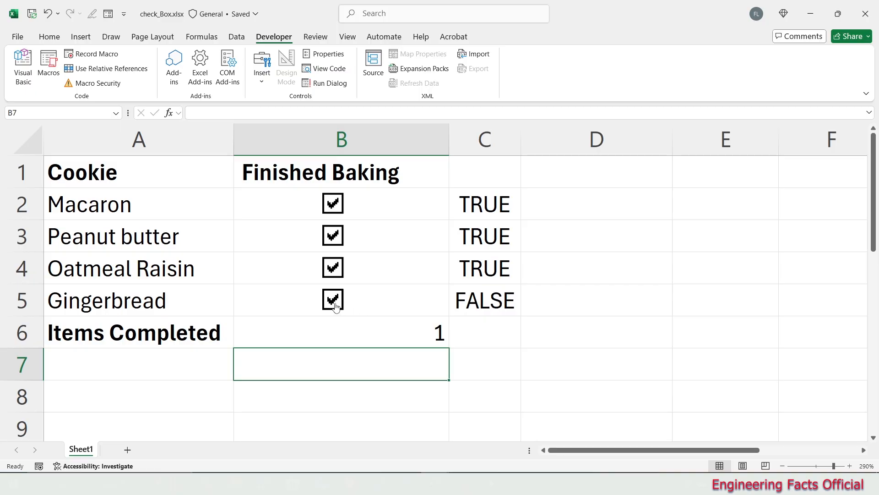
click(336, 266)
click(333, 236)
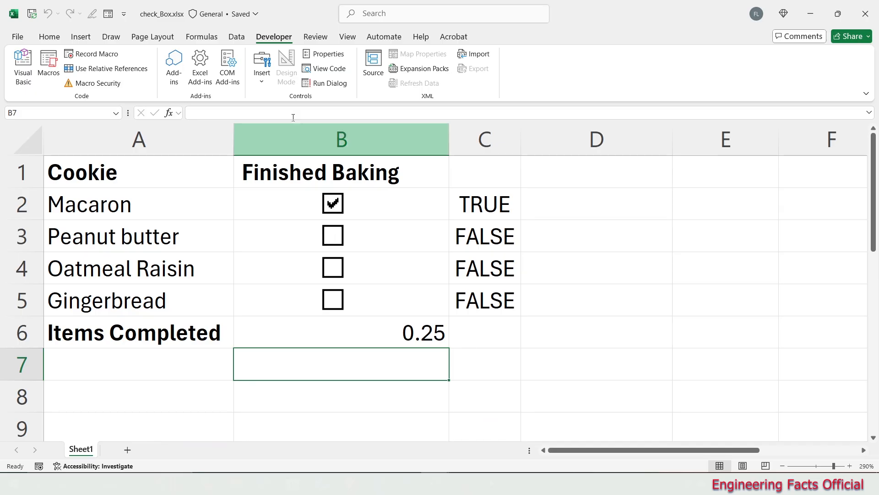
Step: Format the Items Completed result in cell B6 as a percentage
click(51, 38)
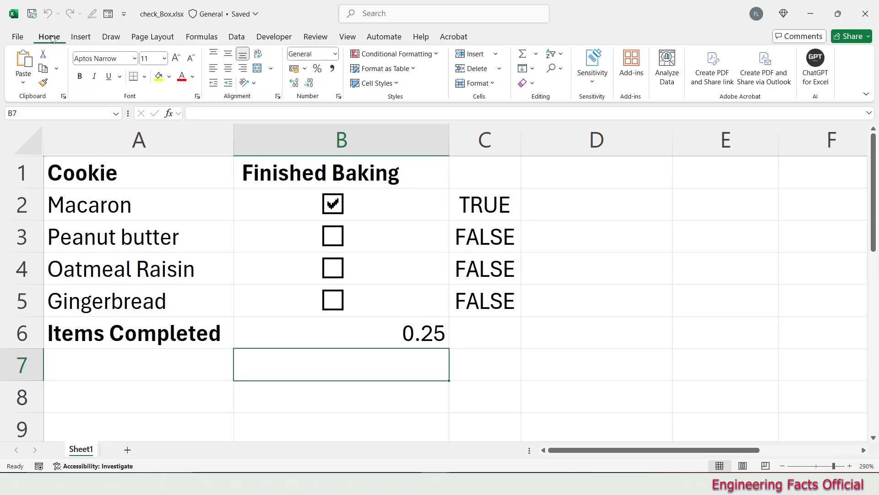
click(318, 69)
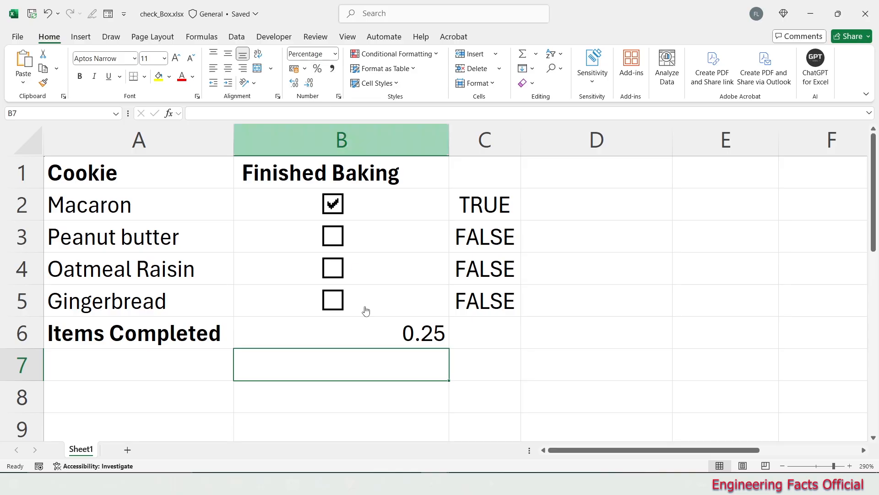
click(369, 334)
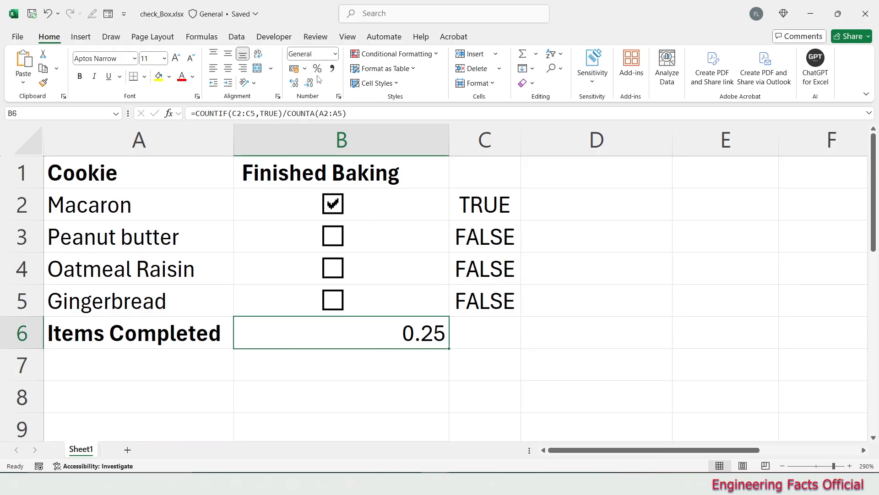
click(317, 69)
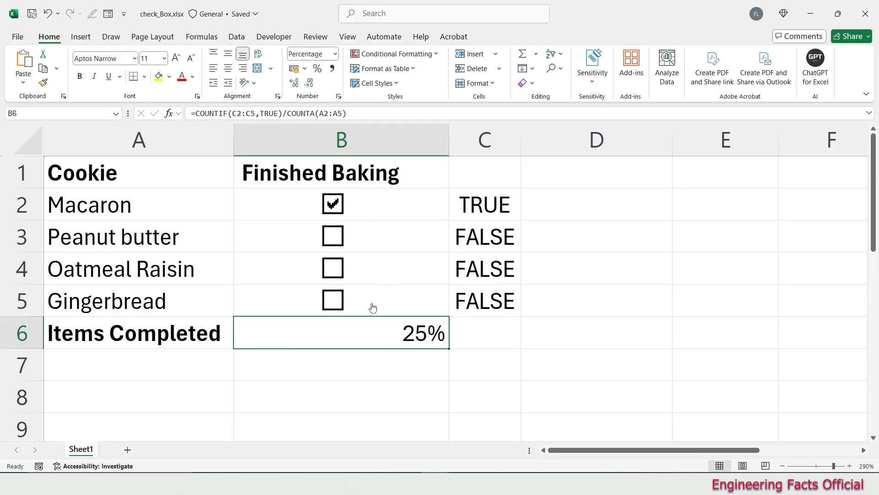
Step: Tick the Peanut butter, Oatmeal Raisin and Gingerbread check boxes to test the percentage in cell B6
click(328, 235)
click(333, 267)
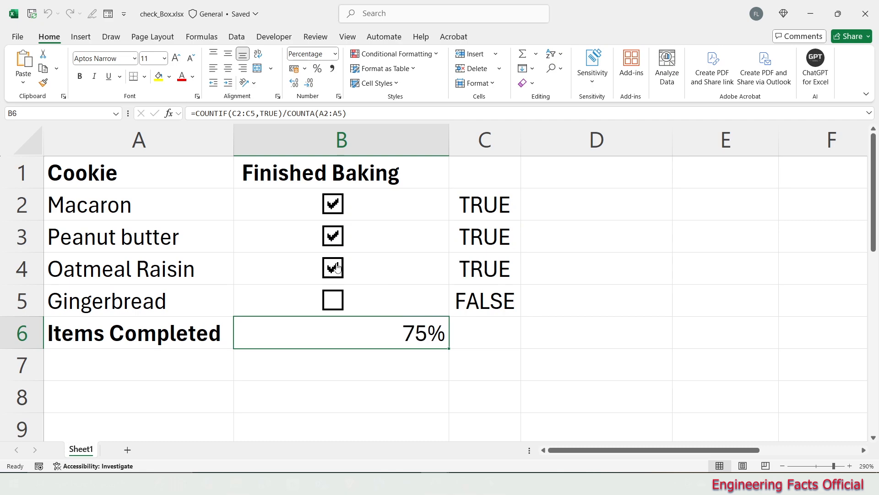
click(340, 303)
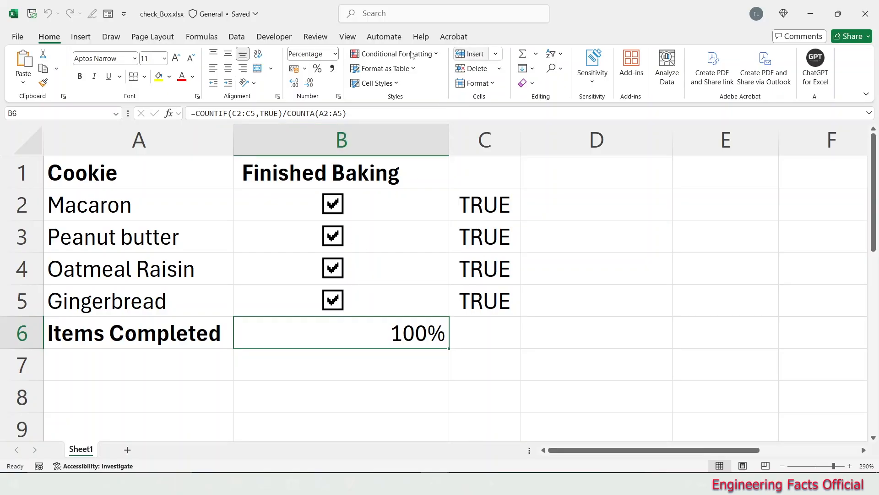
Step: Apply a green solid fill data bar to cell B6 with conditional formatting
click(385, 54)
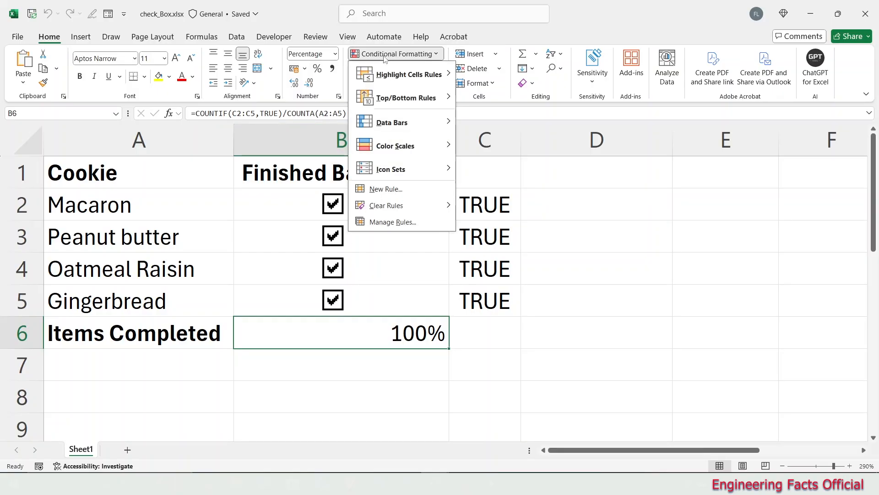
mouse_move(434, 127)
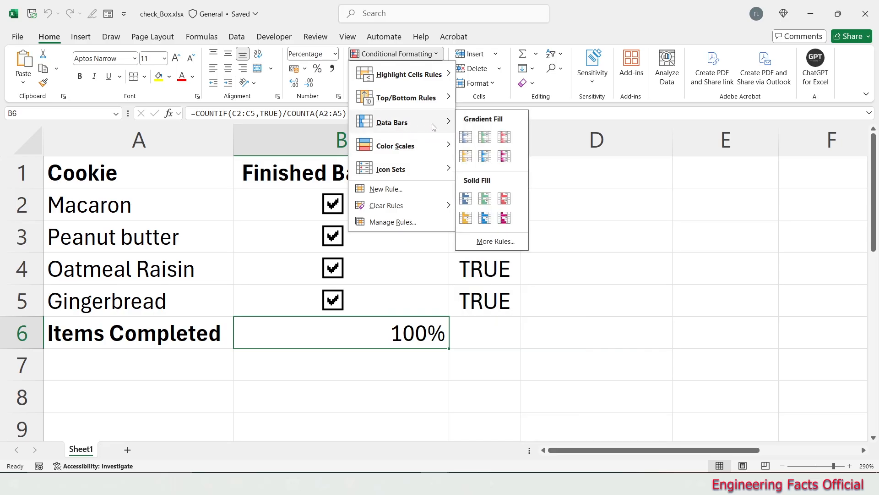
click(489, 201)
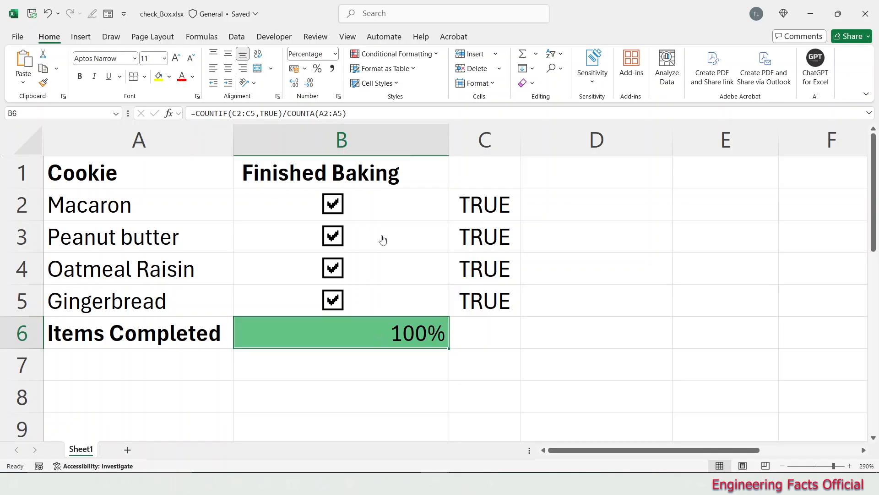
Step: Edit the data bar rule of cell B6 to use Number type for both limits, with minimum 0 and maximum 100%
click(397, 54)
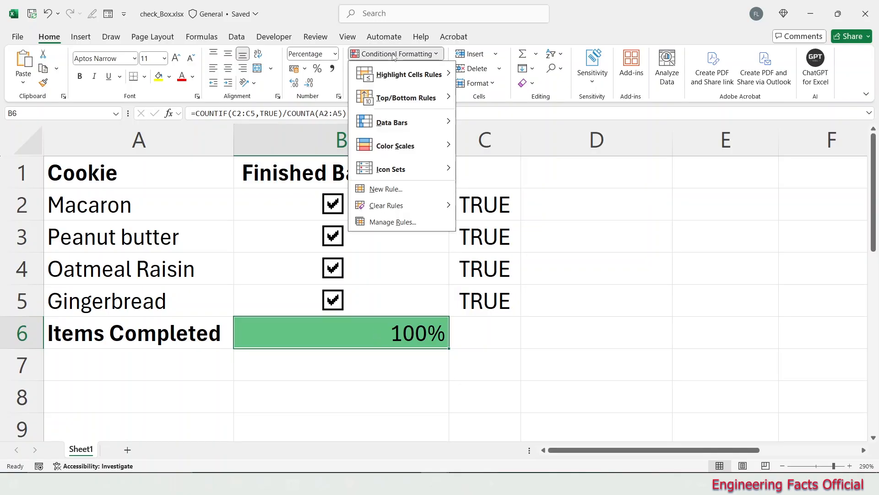
click(411, 222)
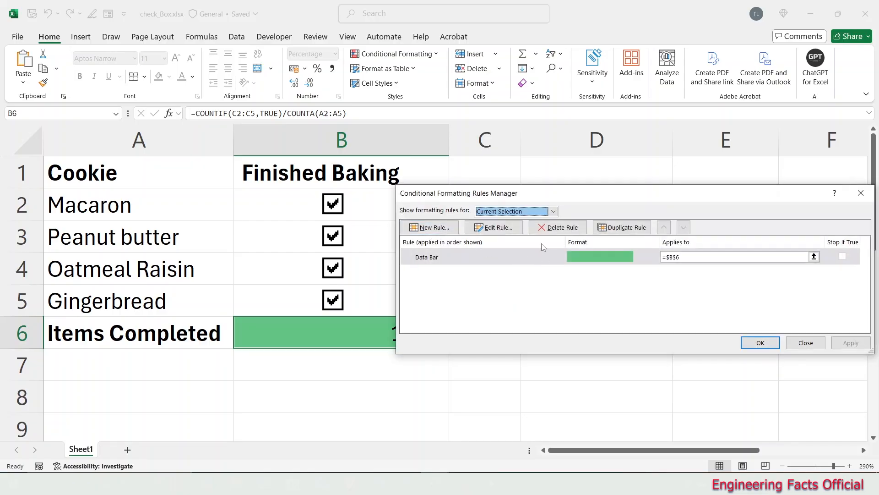
click(503, 227)
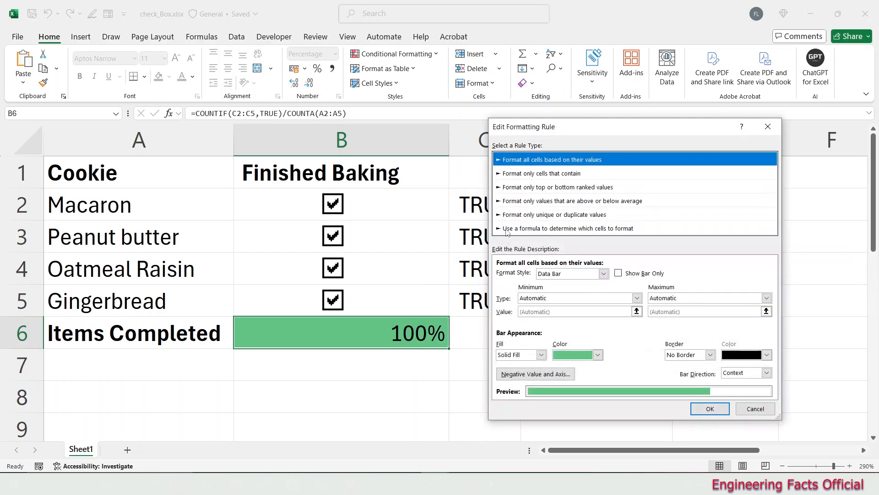
click(602, 300)
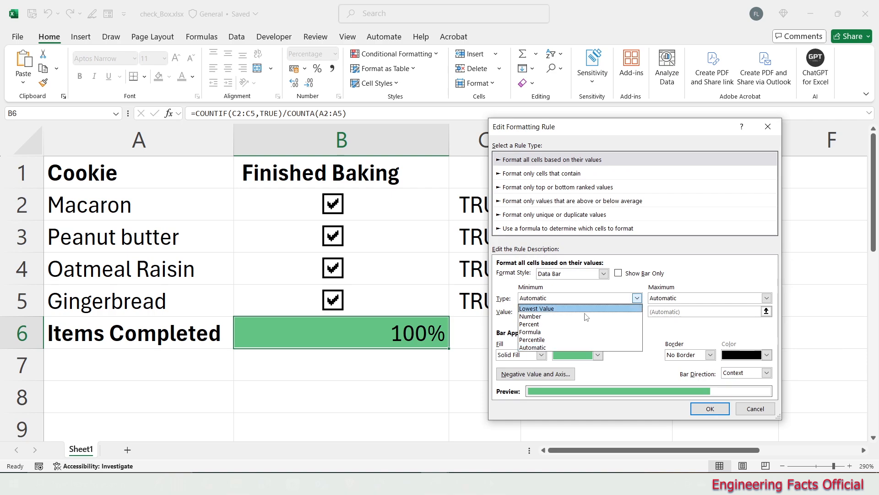
click(581, 317)
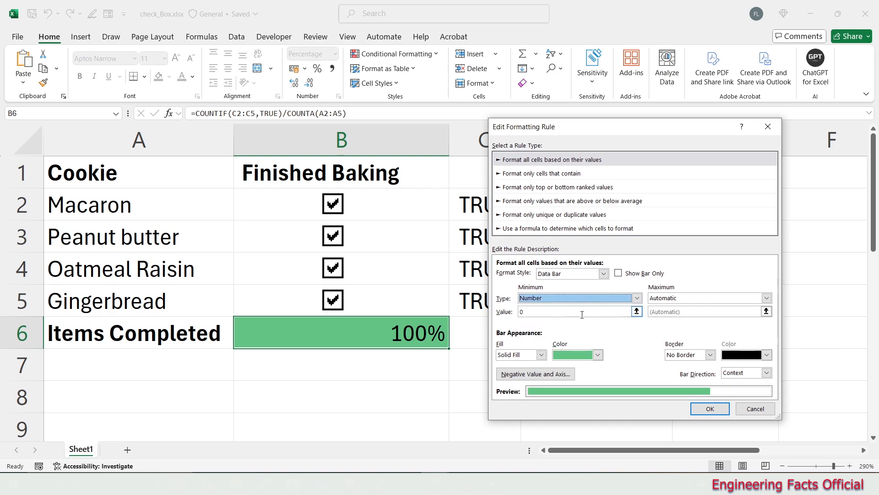
click(685, 298)
click(684, 316)
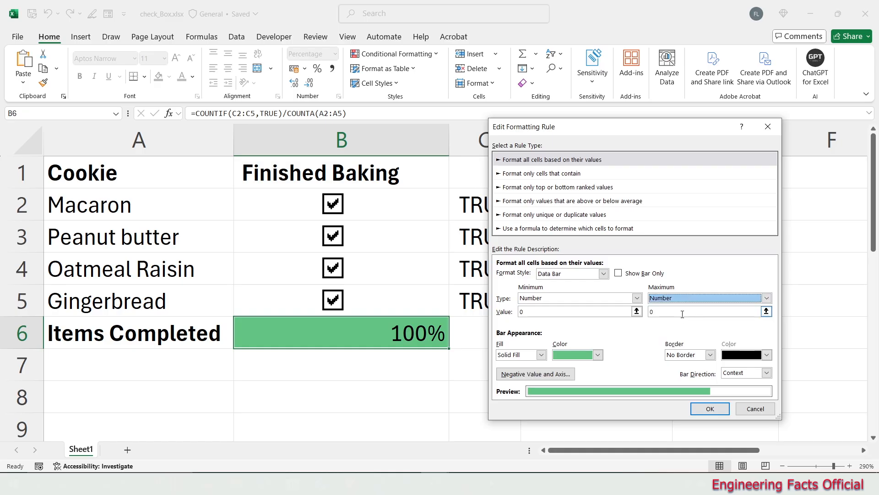
click(681, 315)
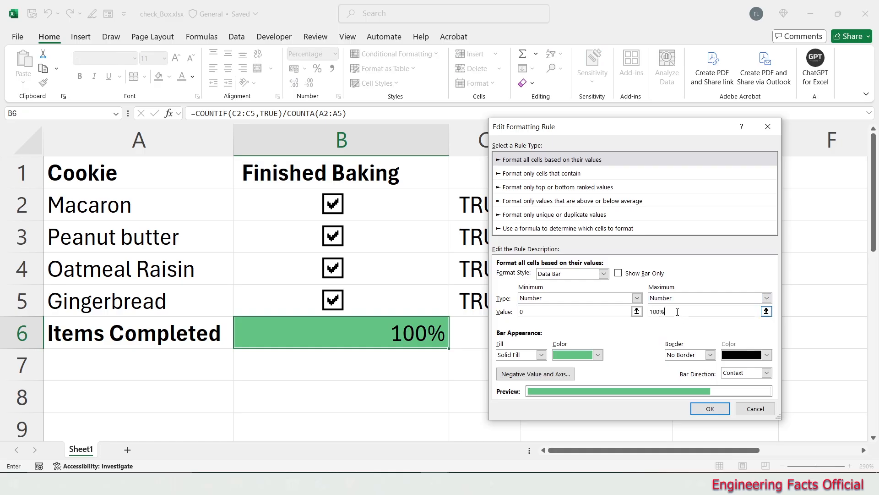
key(Return)
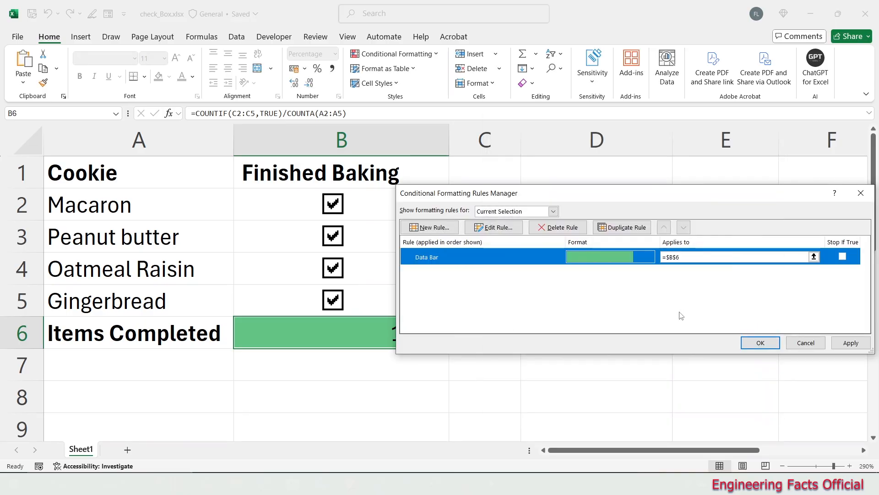
key(Return)
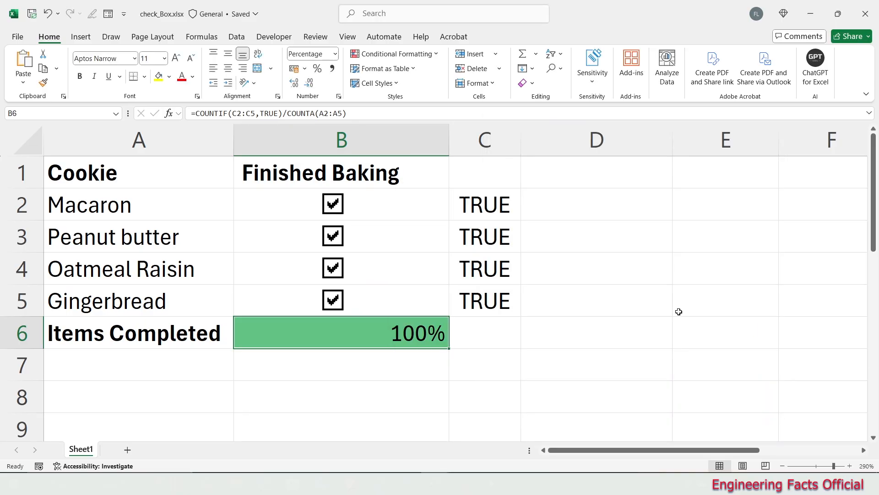
Step: Clear the Gingerbread, Oatmeal Raisin and Peanut butter check boxes to test the data bar in cell B6
click(332, 301)
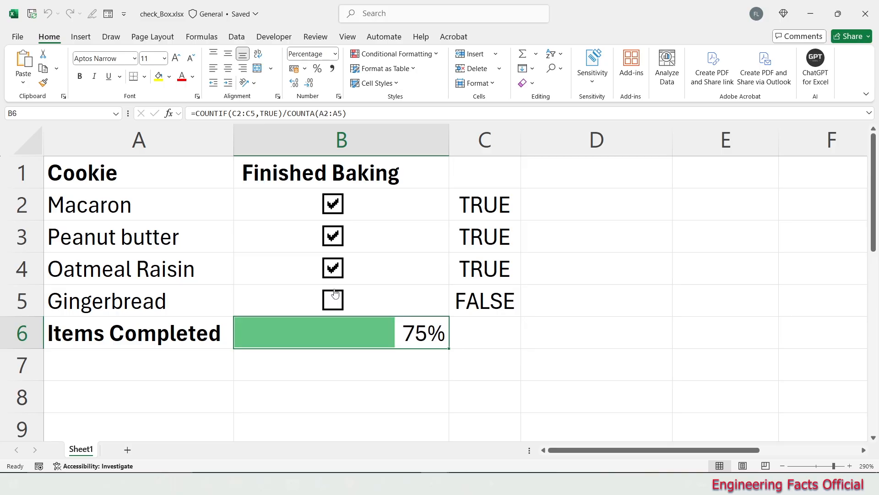
click(334, 266)
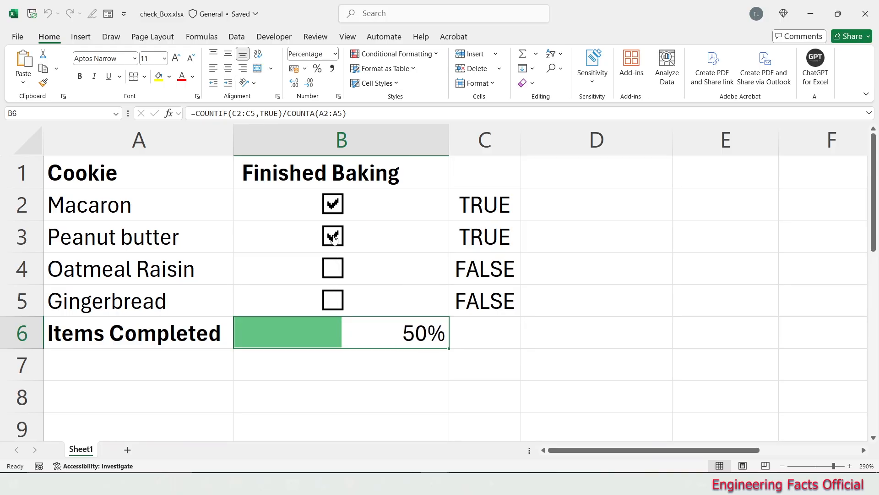
click(334, 239)
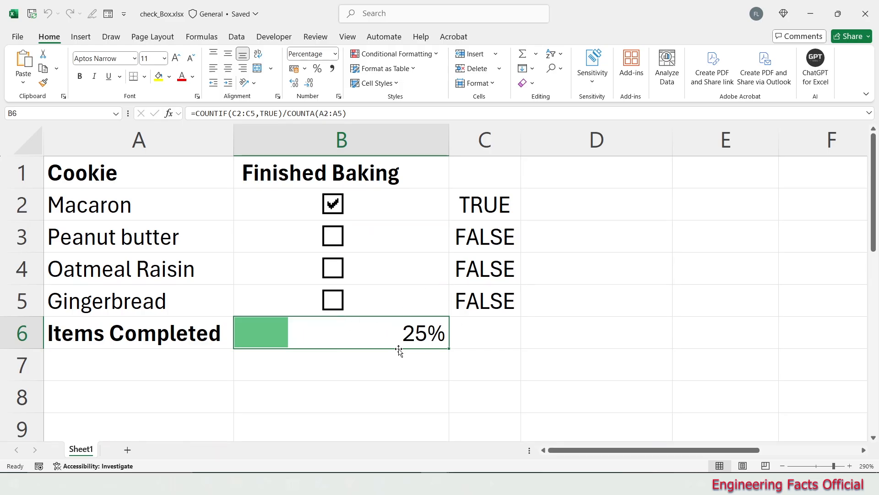
Step: Tick Peanut butter and Oatmeal Raisin again to test the data bar, and finish by clearing all the cookie check boxes
click(332, 235)
click(332, 266)
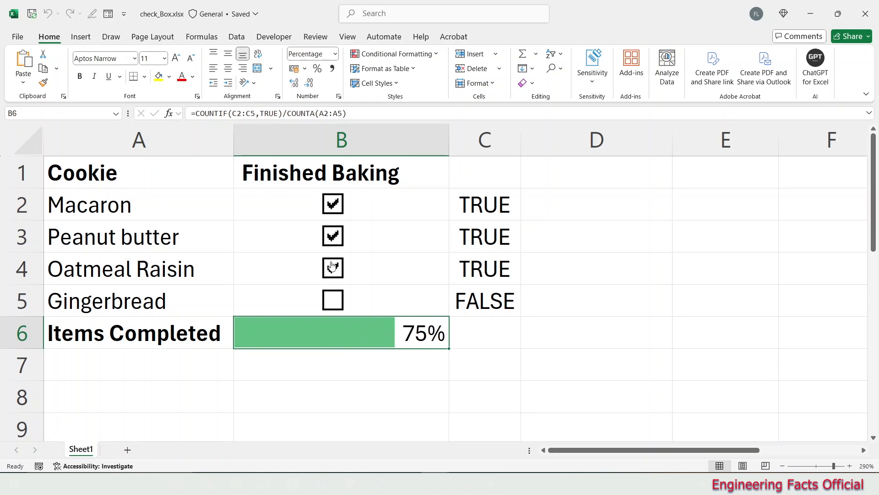
click(333, 274)
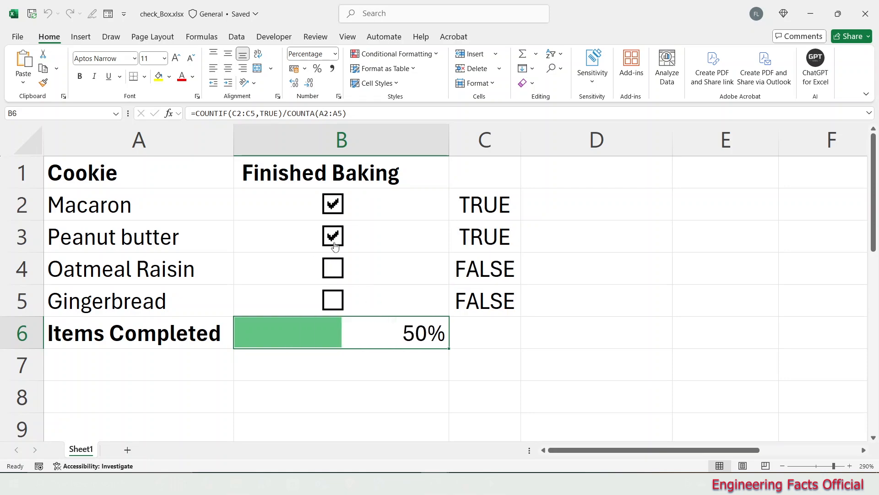
click(333, 237)
click(335, 203)
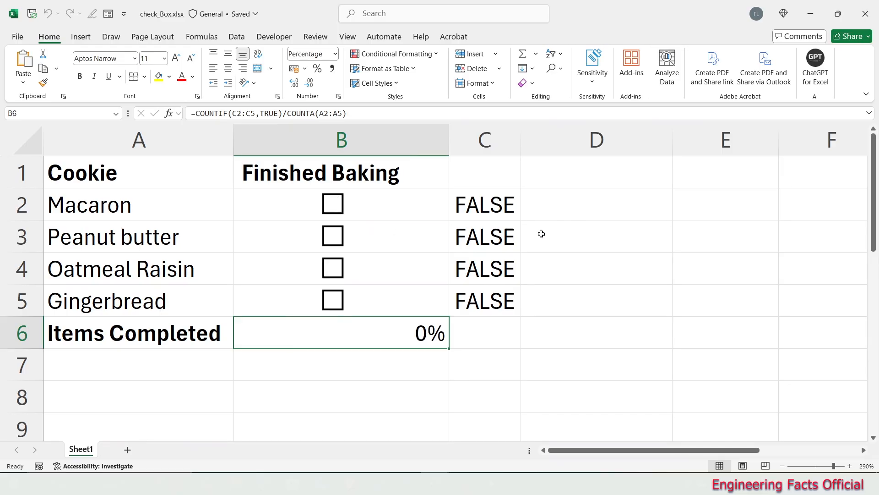
Step: Enter the header "items remaining" in cell D1 and autofit the width of column D
click(566, 173)
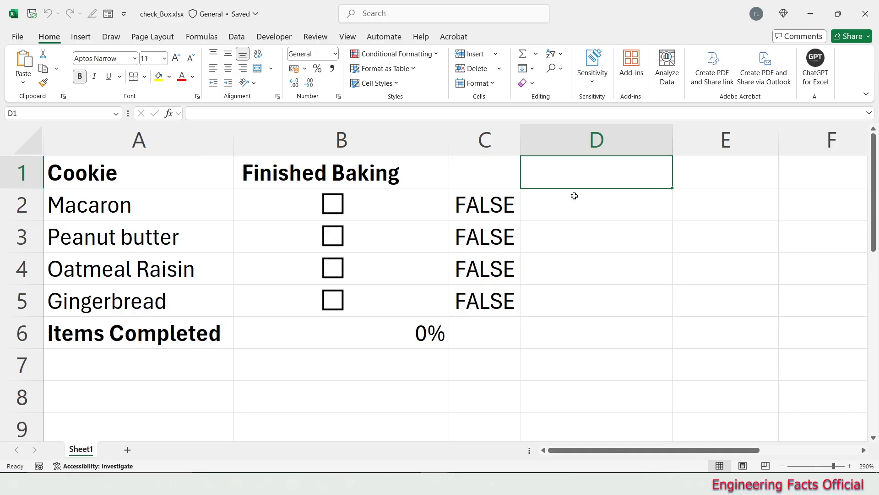
text(items r)
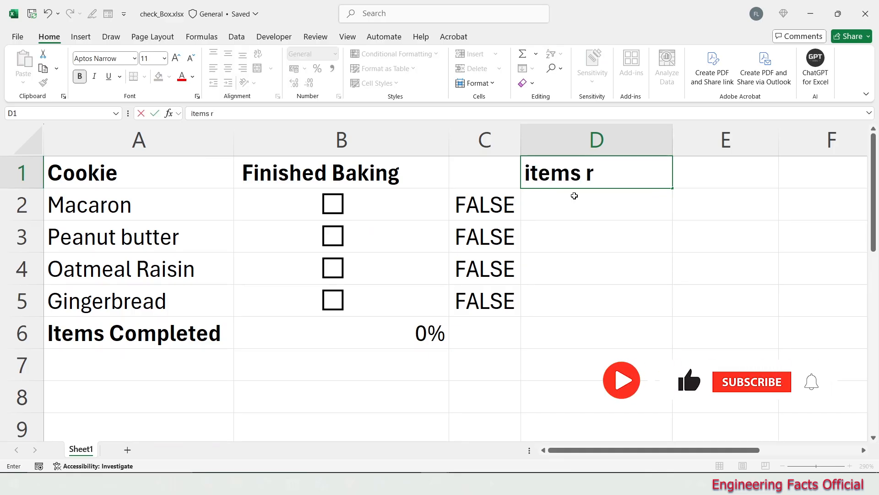
text(emaining)
key(Return)
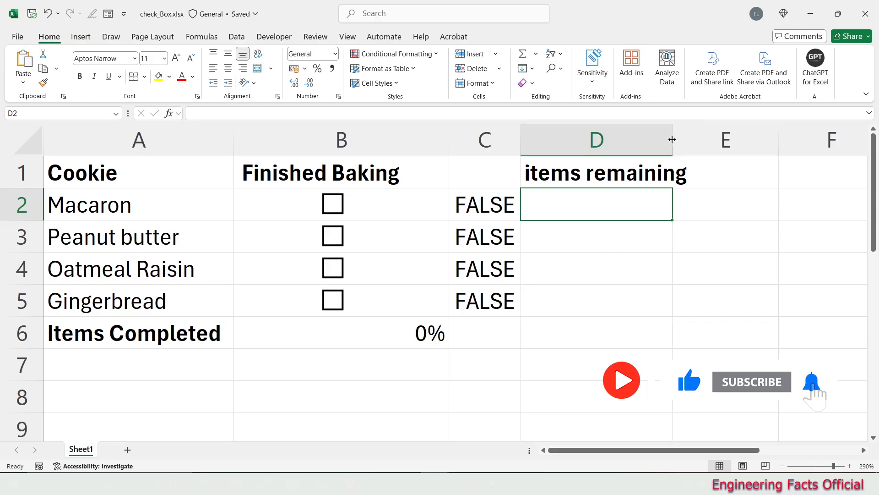
double_click(672, 140)
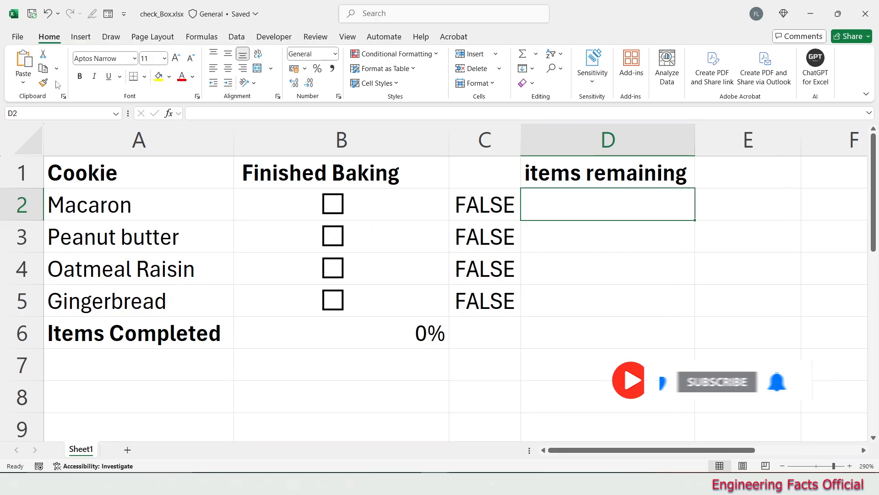
Step: Insert the FILTER function in cell D2 with the cookie names A2:A5 as its array
click(170, 112)
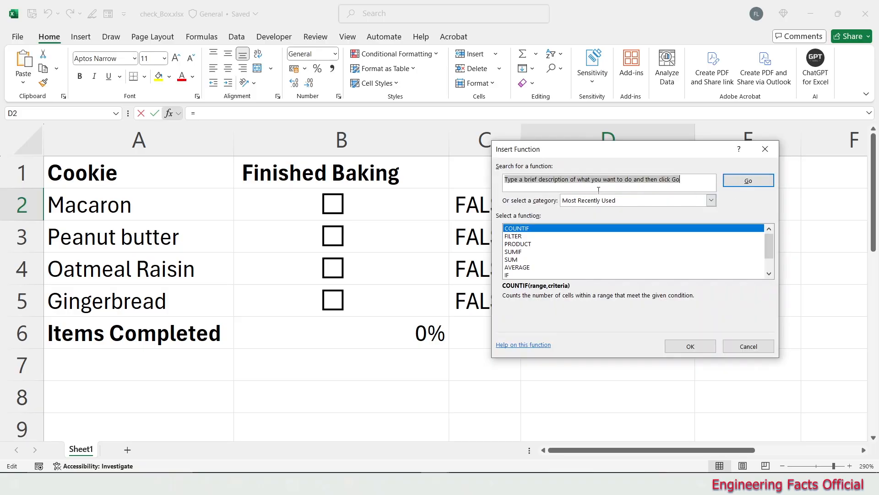
text(filter)
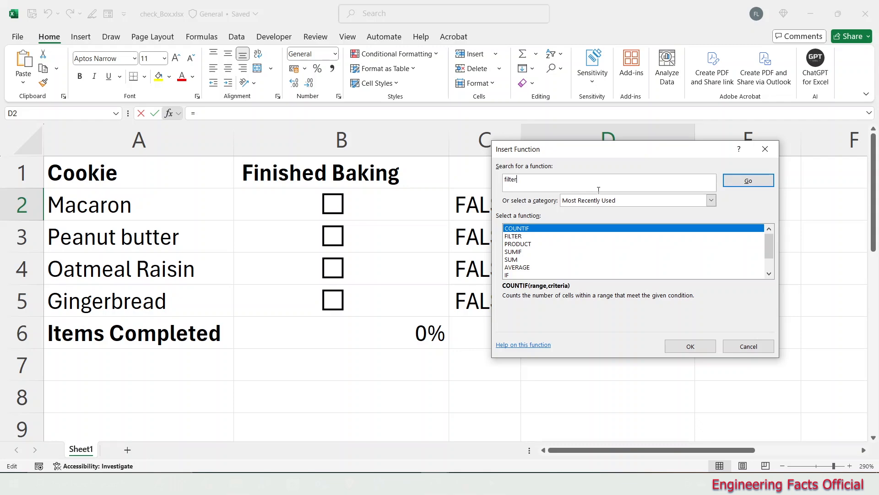
key(Return)
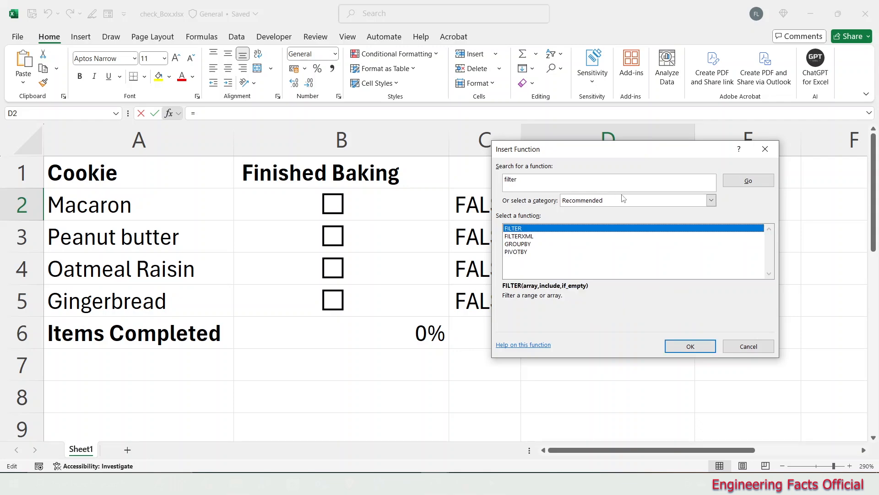
click(697, 347)
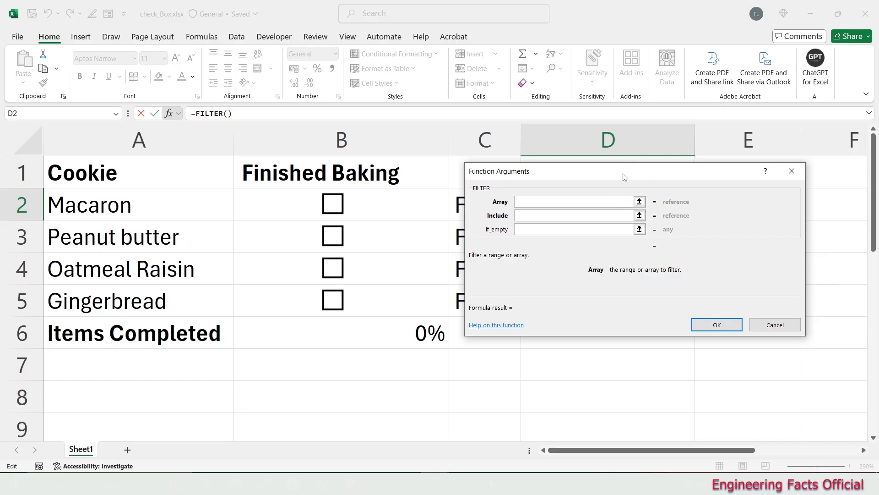
drag(627, 173, 697, 234)
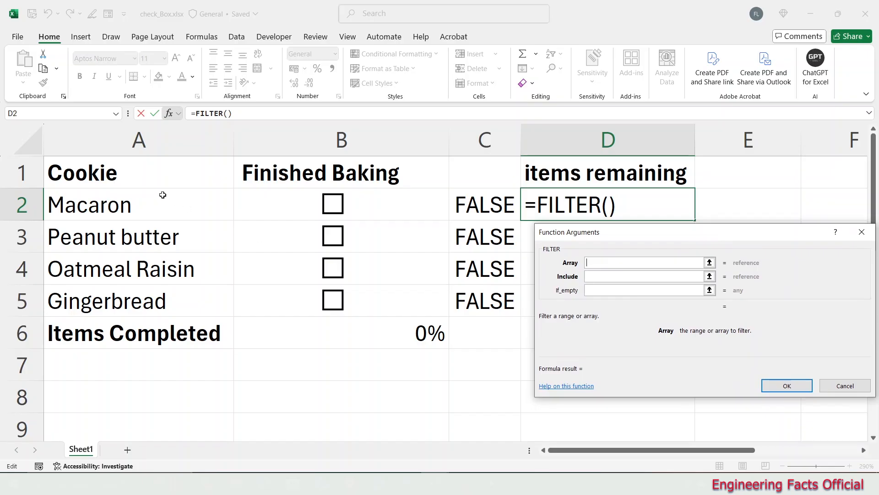
drag(202, 203, 190, 288)
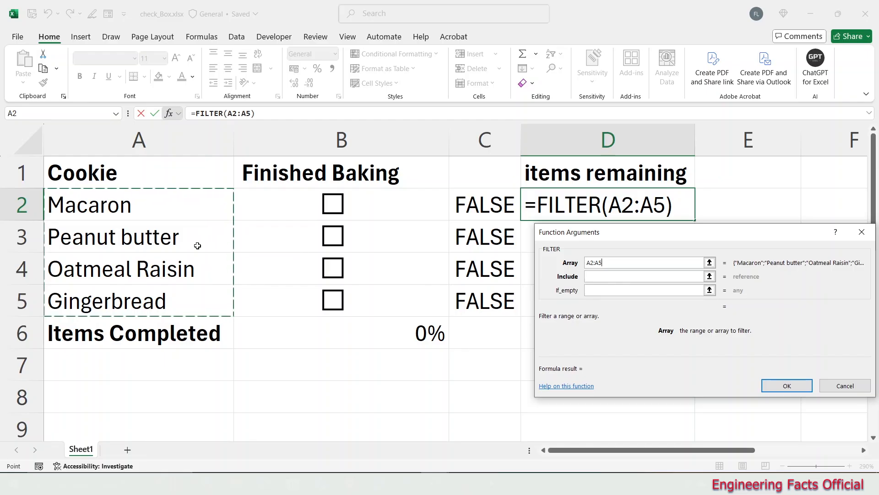
Step: Complete the FILTER formula with C2:C5=false as the include condition and "" as the if-empty value
click(608, 276)
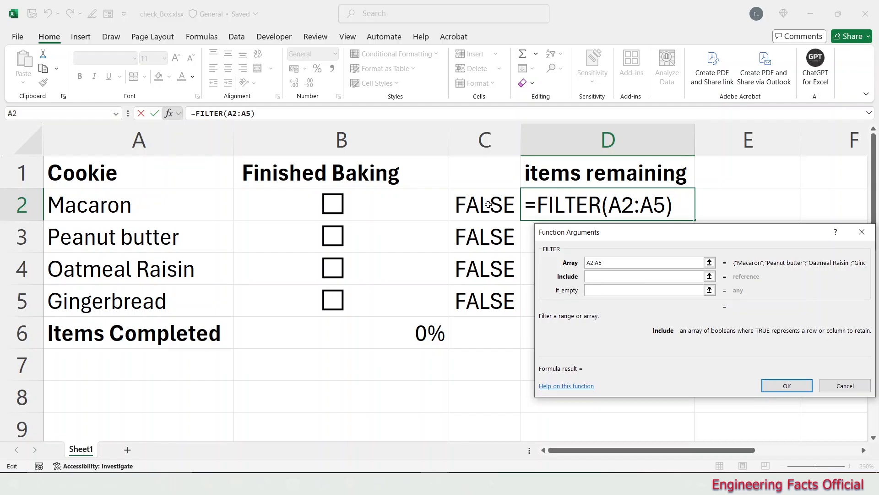
drag(488, 204, 481, 296)
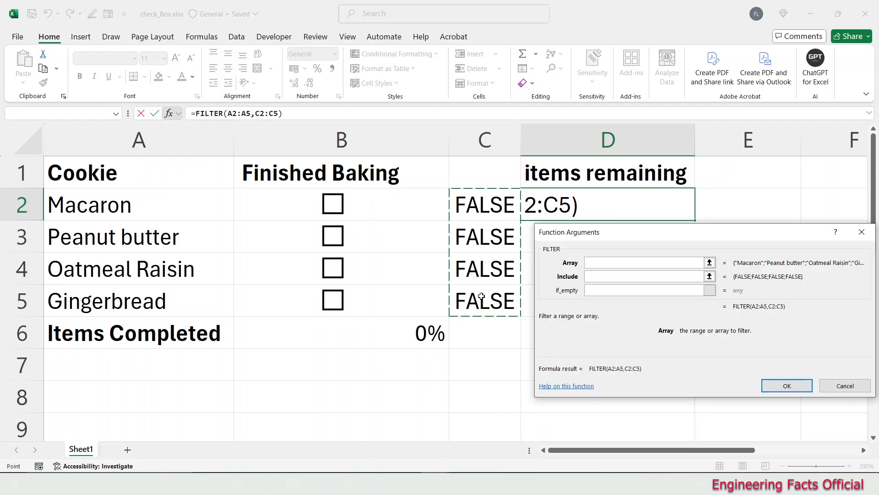
click(661, 276)
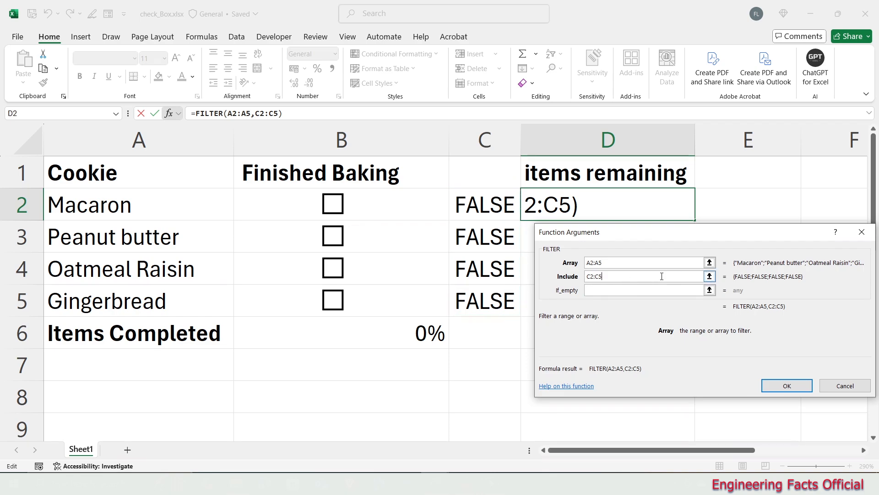
text(=false)
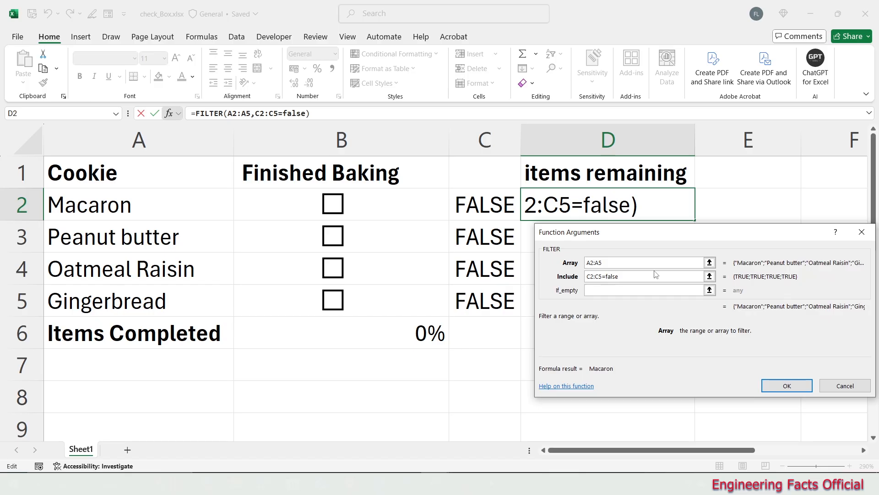
click(665, 292)
text(")
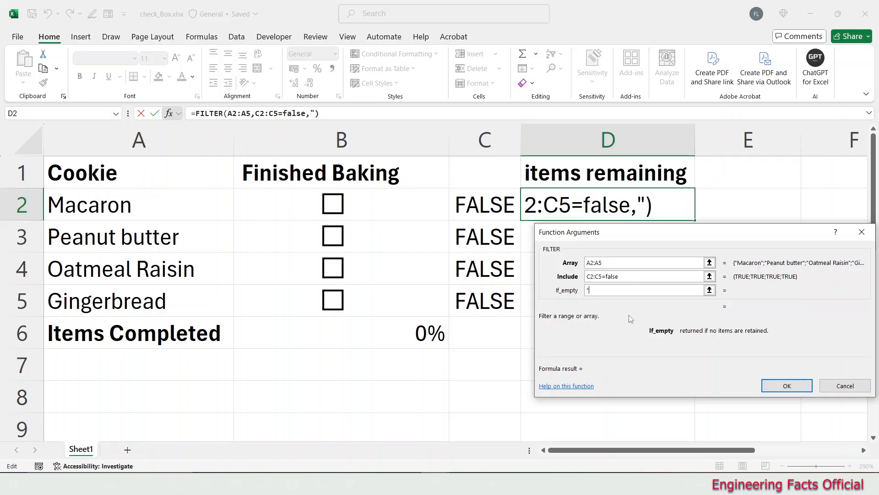
text(")
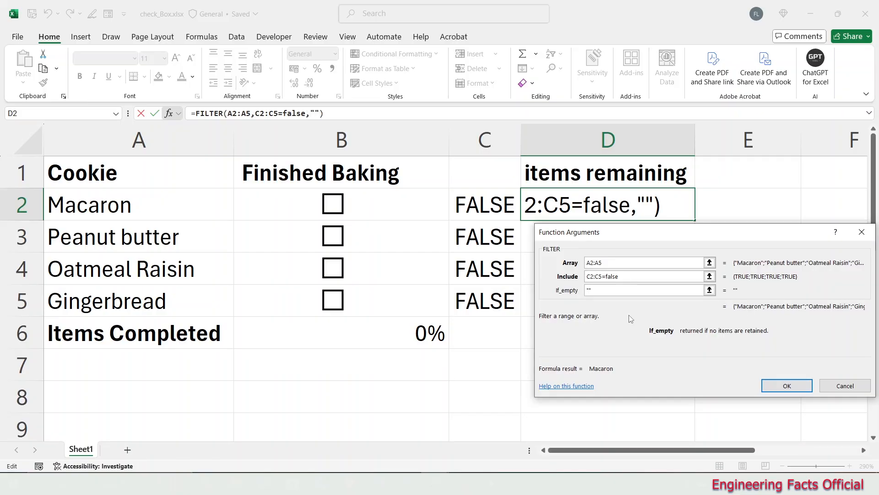
click(764, 386)
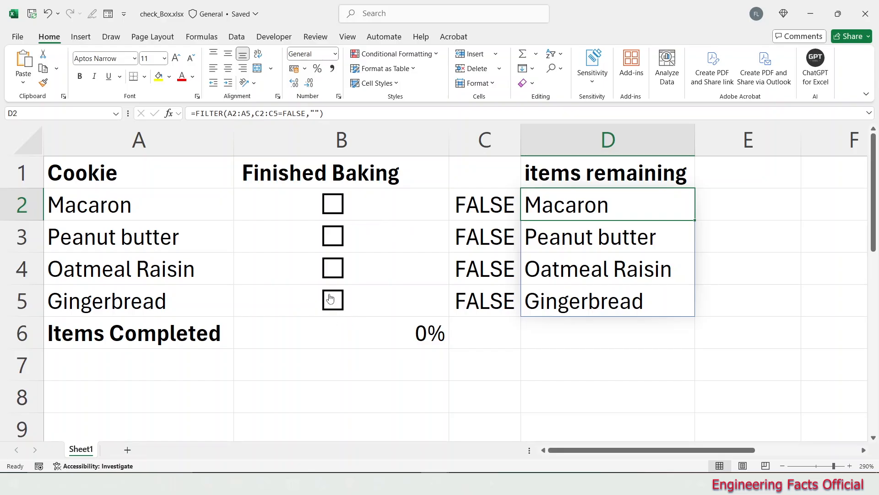
Step: Tick all four cookie check boxes and clear Gingerbread and Oatmeal Raisin again to test the items remaining list
click(332, 204)
click(334, 238)
click(333, 268)
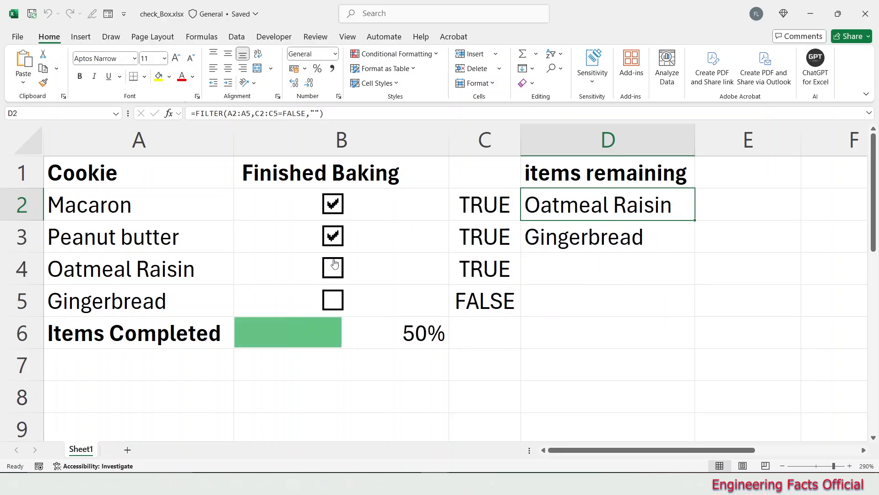
click(334, 298)
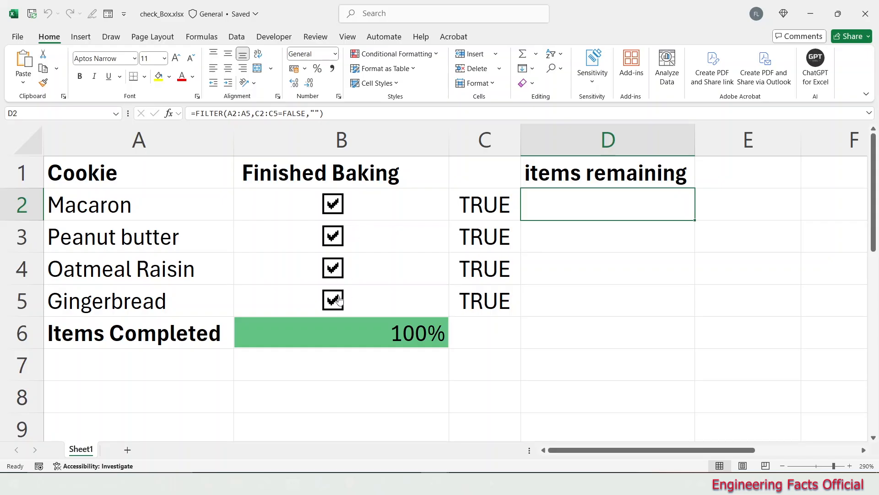
click(338, 299)
click(333, 271)
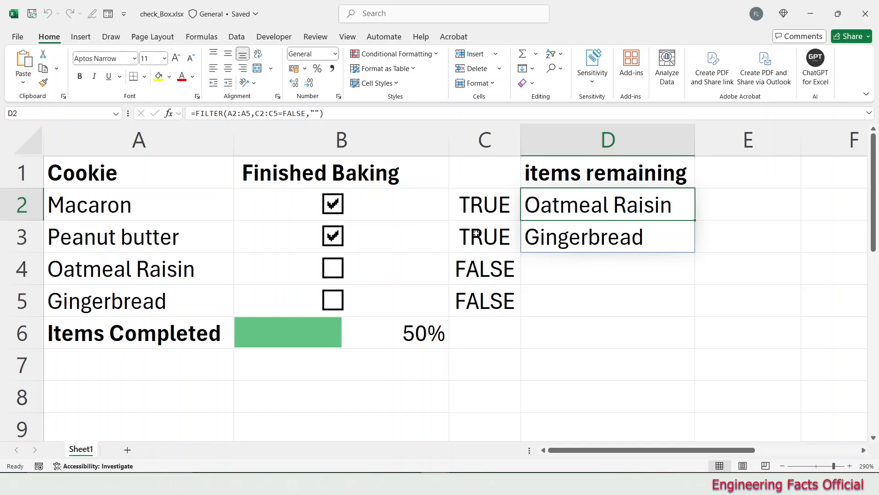
Step: Hide the TRUE/FALSE values in cells C2:C5 by applying the custom number format ";;;"
drag(477, 205, 476, 304)
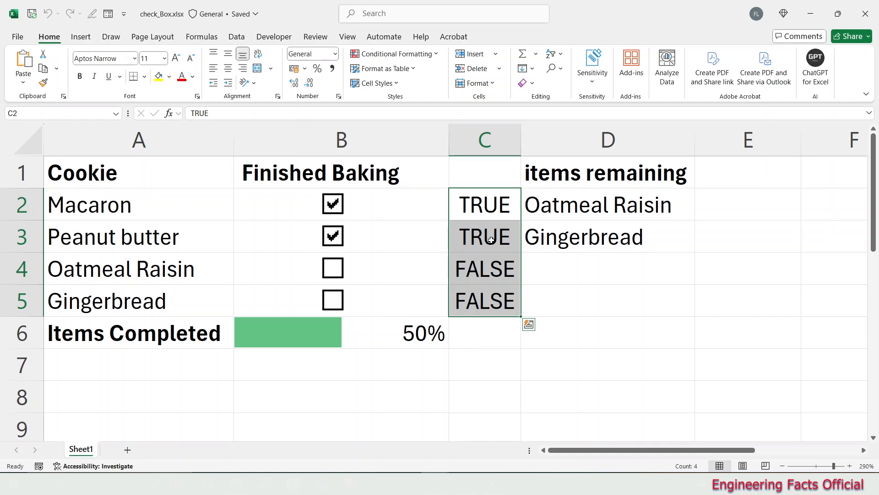
click(193, 76)
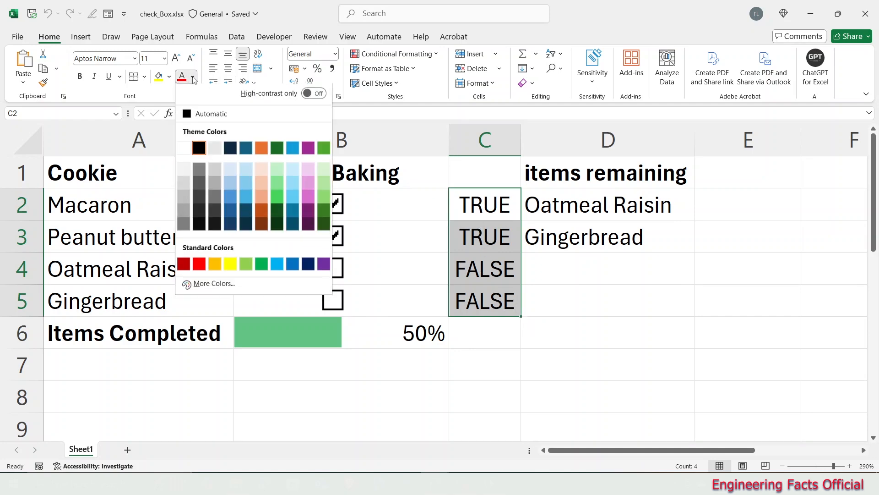
right_click(494, 236)
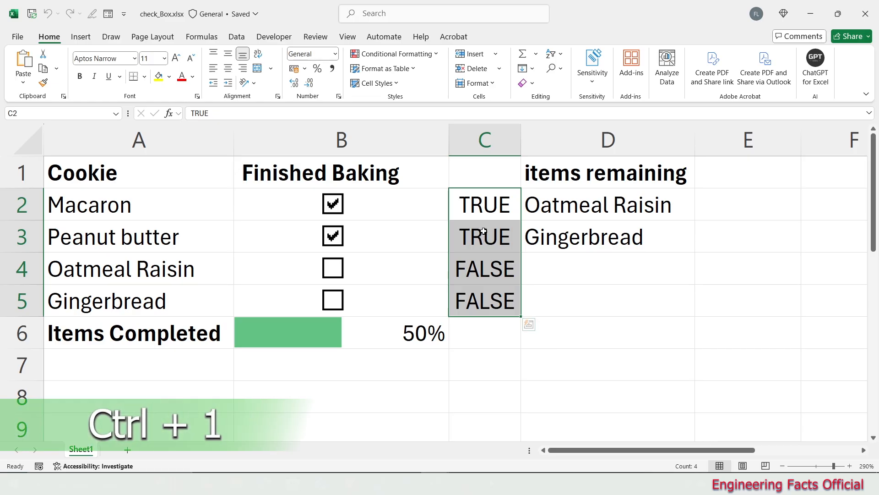
key(ctrl+1)
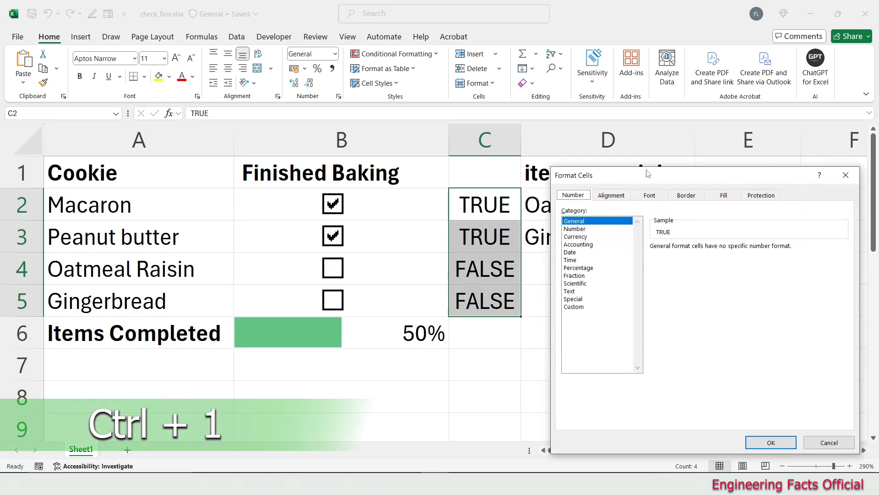
drag(646, 174, 618, 136)
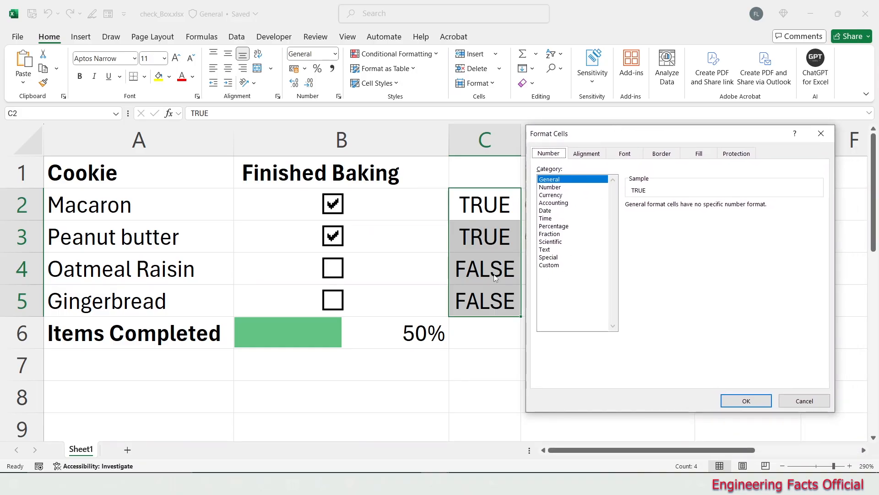
click(549, 265)
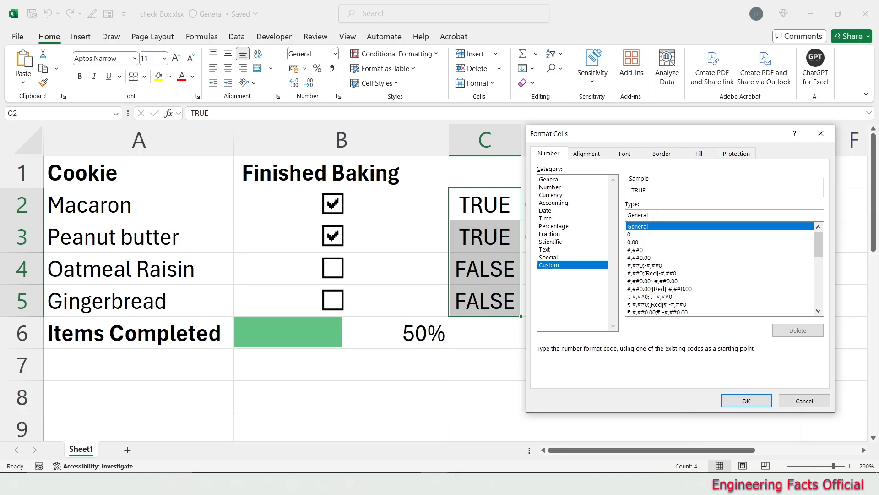
double_click(655, 214)
text(;;;)
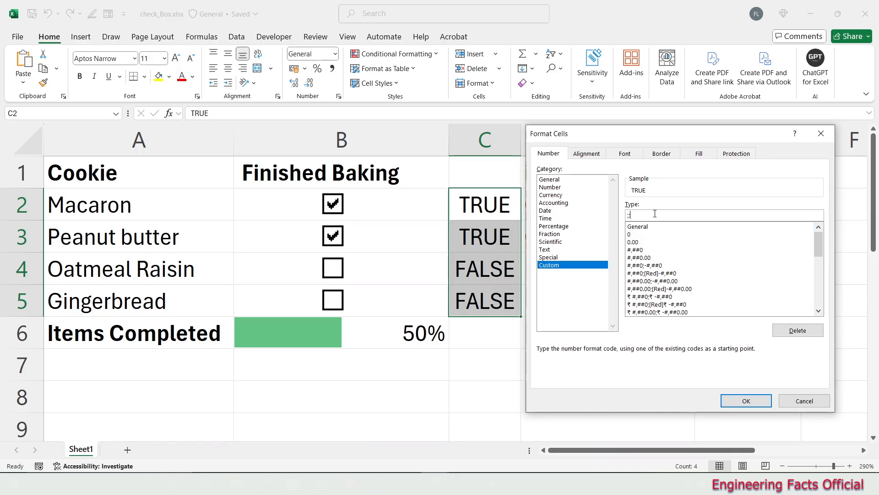
click(741, 398)
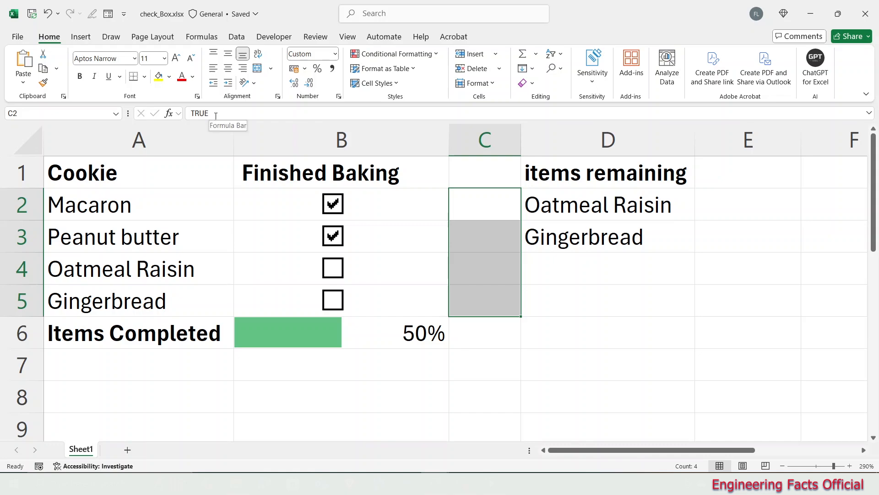
Step: Inspect the hidden values in cells C2, C3 and C4, and tick the Oatmeal Raisin check box
click(485, 208)
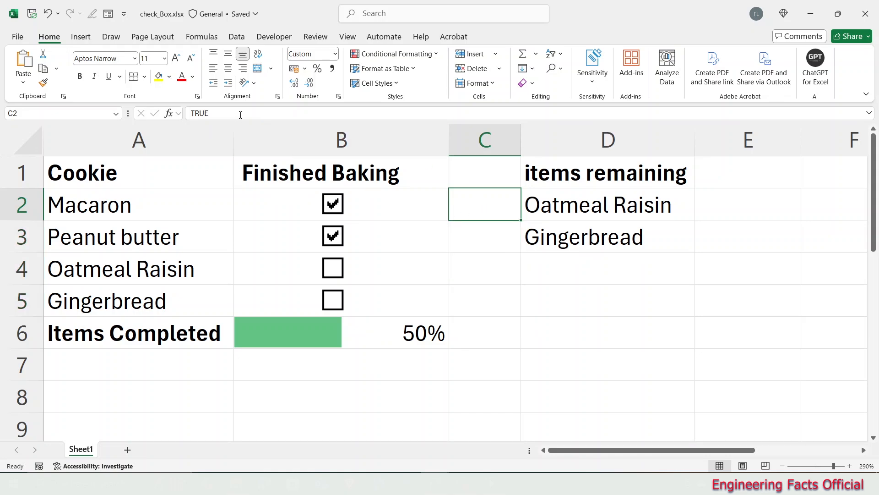
click(466, 239)
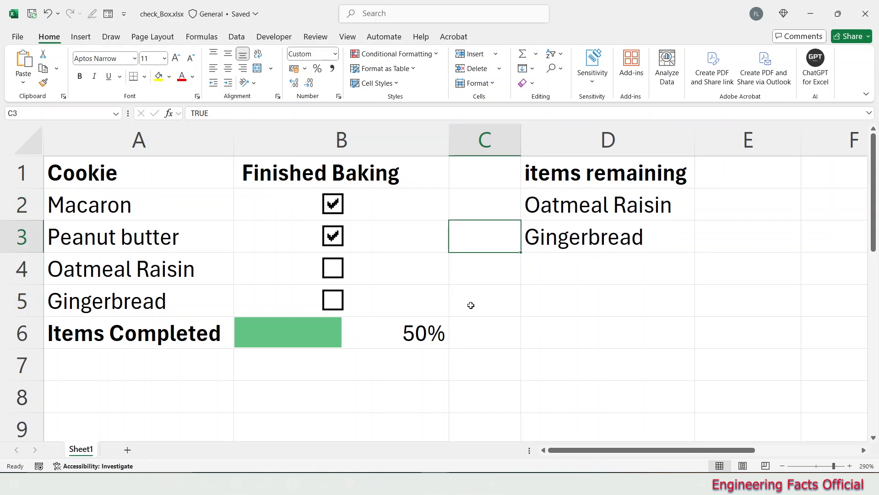
click(473, 266)
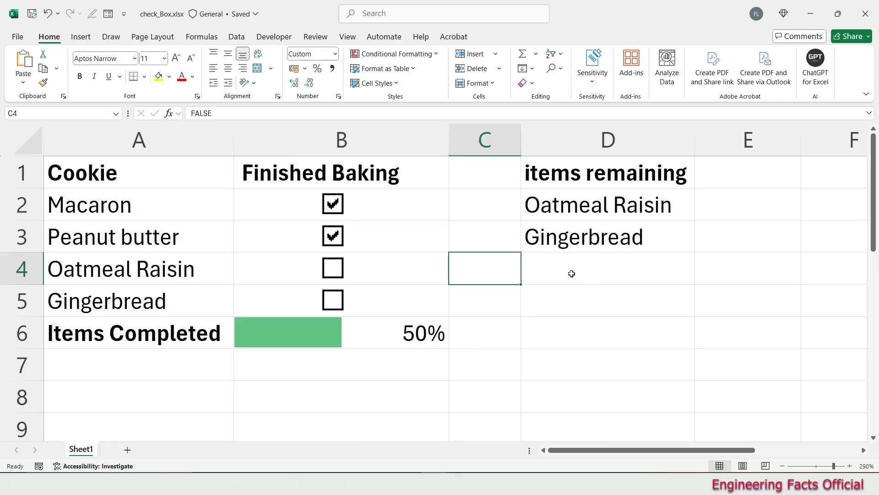
click(332, 268)
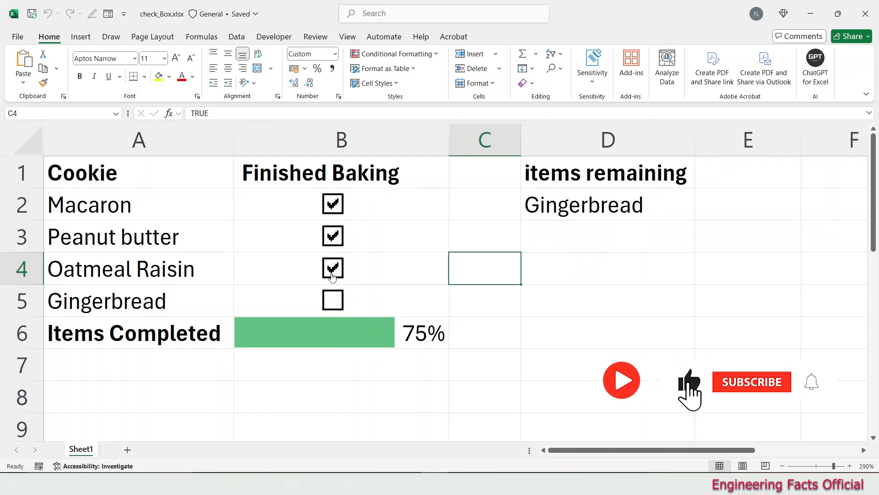